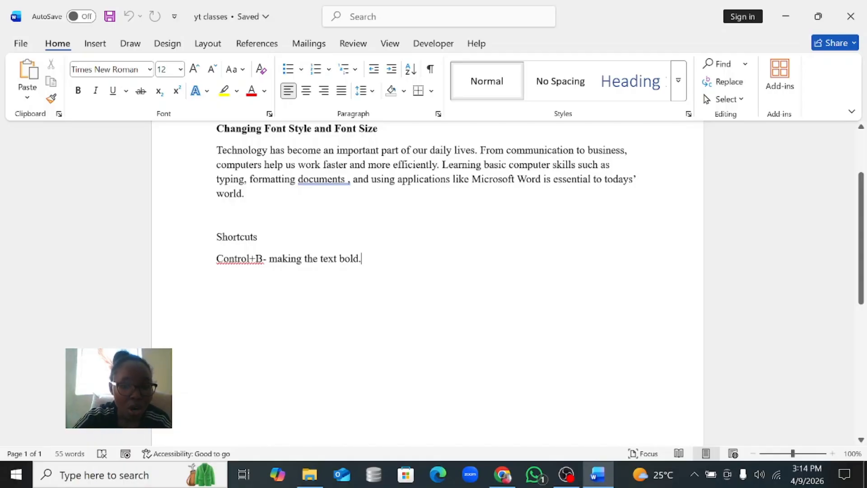
Step: Start a new line below the Control+B entry with the text "Control+I-"
{"action": "key", "text": "Return"}
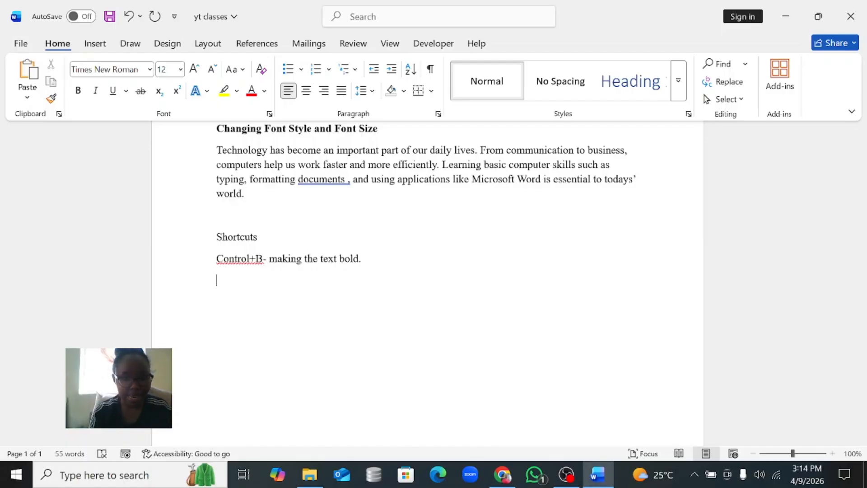
{"action": "type", "text": "Conter"}
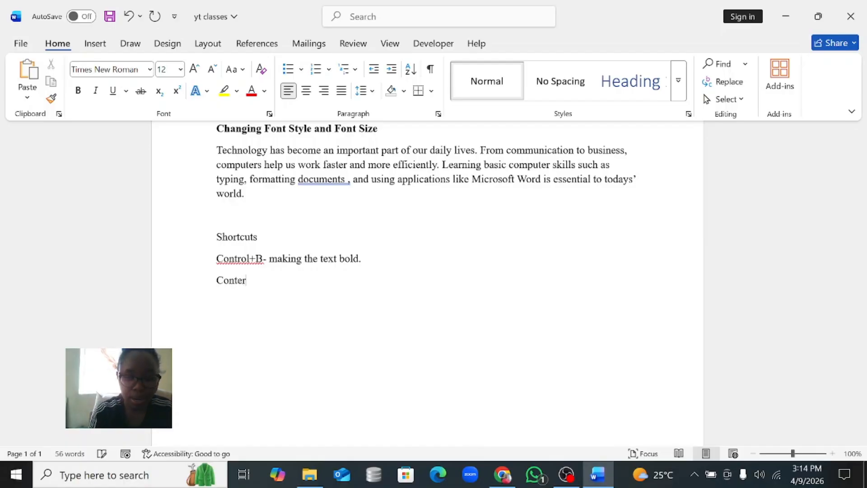
{"action": "type", "text": "ol"}
{"action": "key", "text": "BackSpace"}
{"action": "key", "text": "BackSpace"}
{"action": "key", "text": "BackSpace"}
{"action": "key", "text": "BackSpace"}
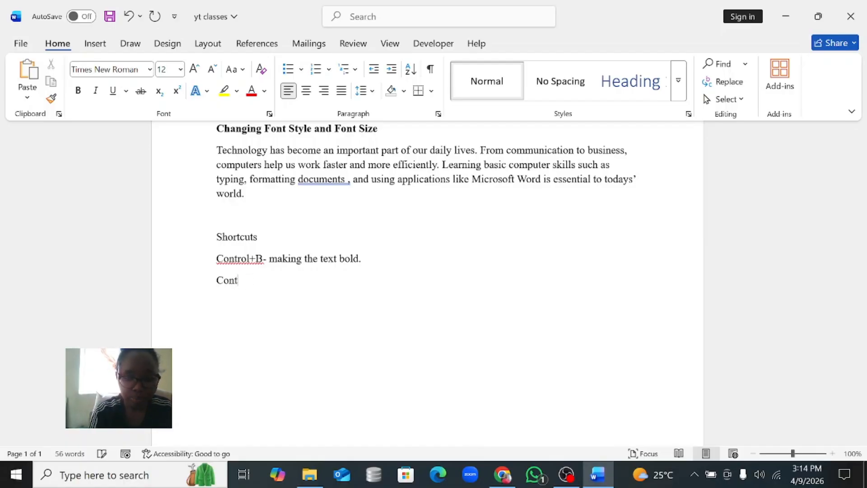
{"action": "type", "text": "rol+"}
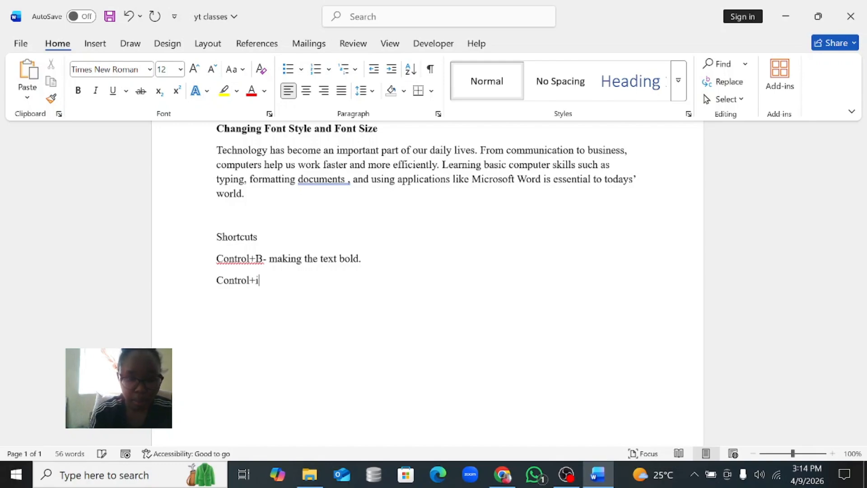
{"action": "type", "text": "i"}
{"action": "key", "text": "BackSpace"}
{"action": "type", "text": "I-"}
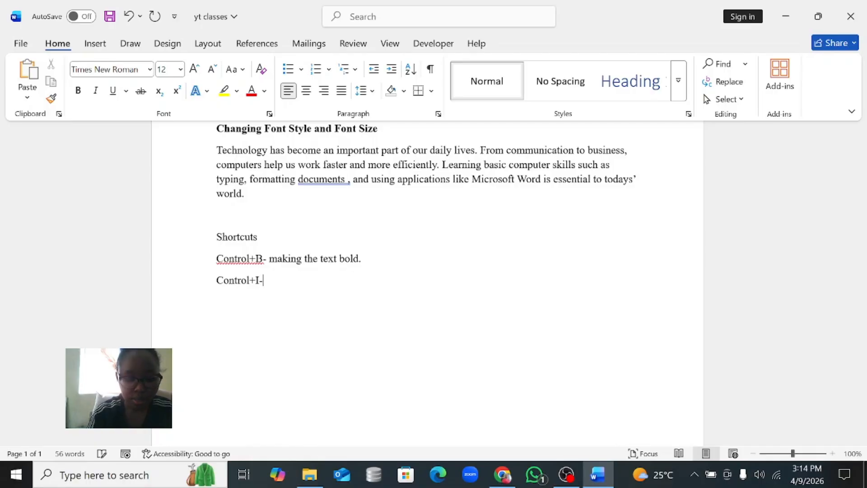
Step: Complete the Control+I entry with the description "making the text italised."
{"action": "type", "text": "making the "}
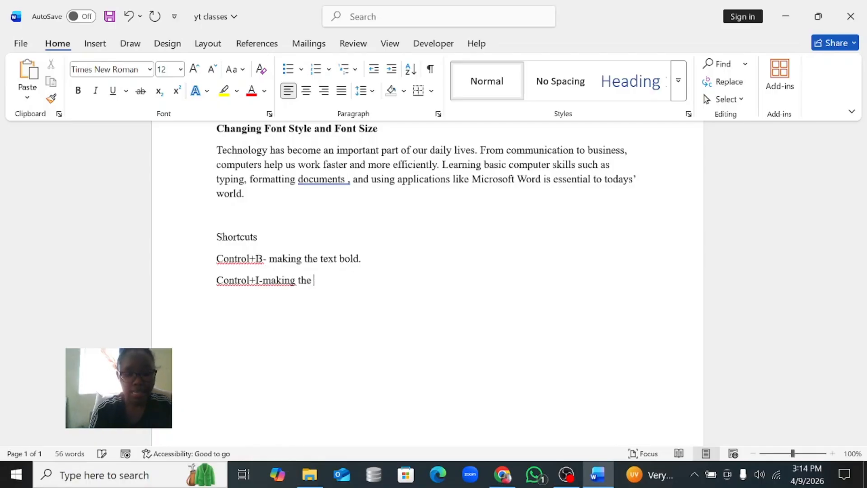
{"action": "type", "text": "text itakli"}
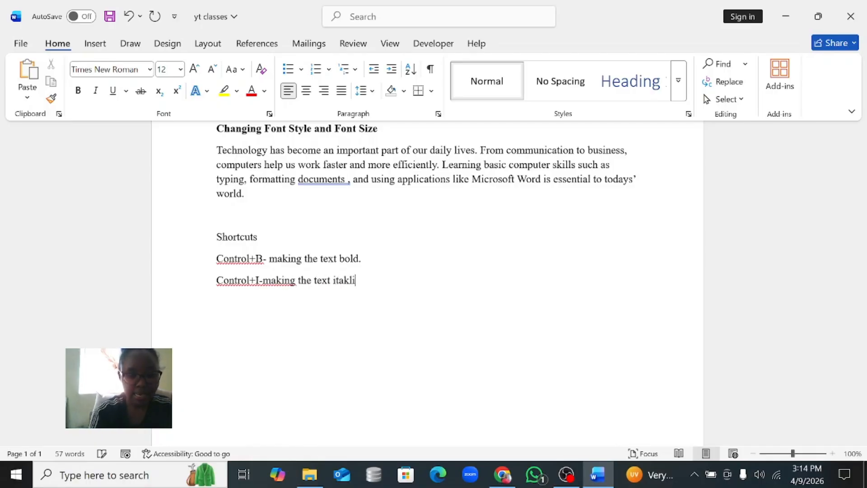
{"action": "key", "text": "BackSpace"}
{"action": "key", "text": "BackSpace"}
{"action": "key", "text": "BackSpace"}
{"action": "type", "text": "lices"}
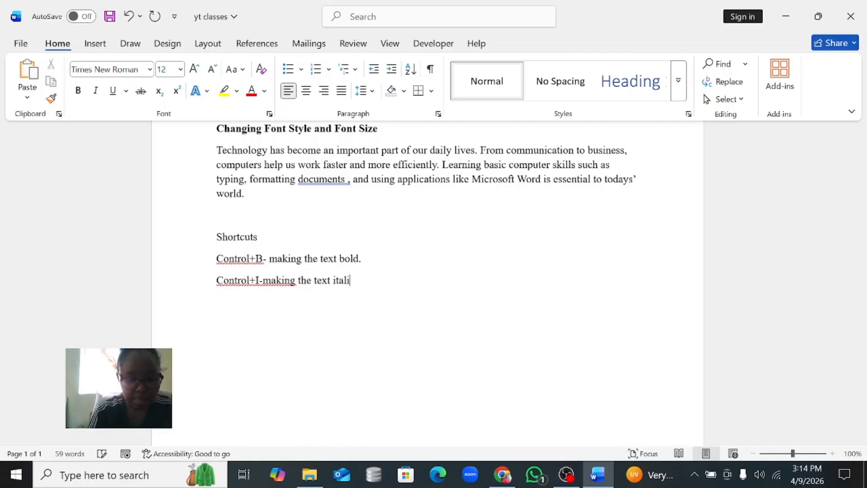
{"action": "key", "text": "BackSpace"}
{"action": "key", "text": "BackSpace"}
{"action": "key", "text": "BackSpace"}
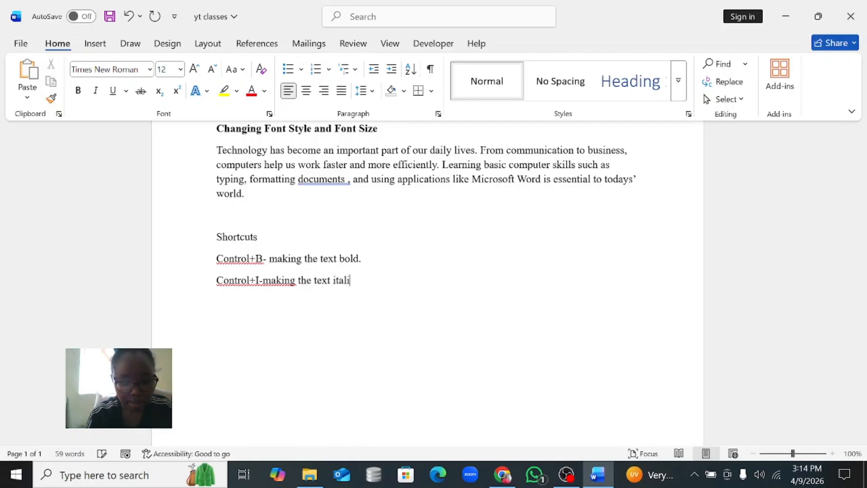
{"action": "type", "text": "sed."}
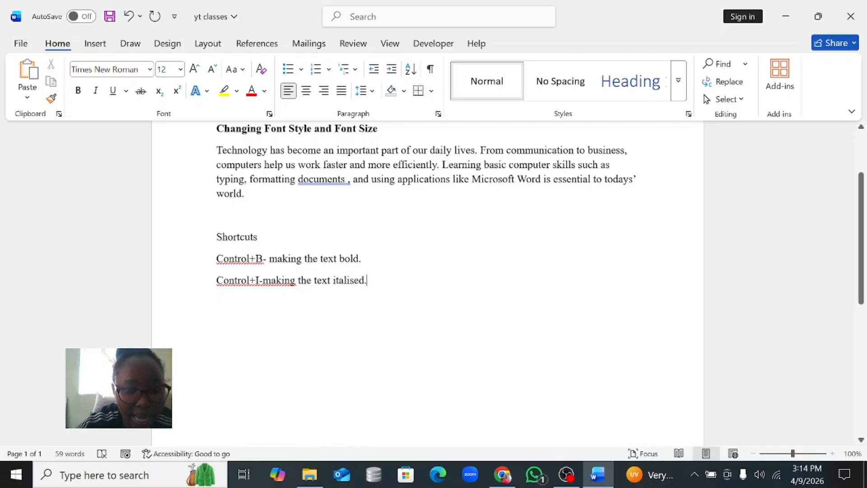
Step: Try italic formatting twice on the paragraph beginning "Technology has become", reverting it to regular text each time
{"action": "left_click_drag", "start_coordinate": [249, 194], "coordinate": [217, 150]}
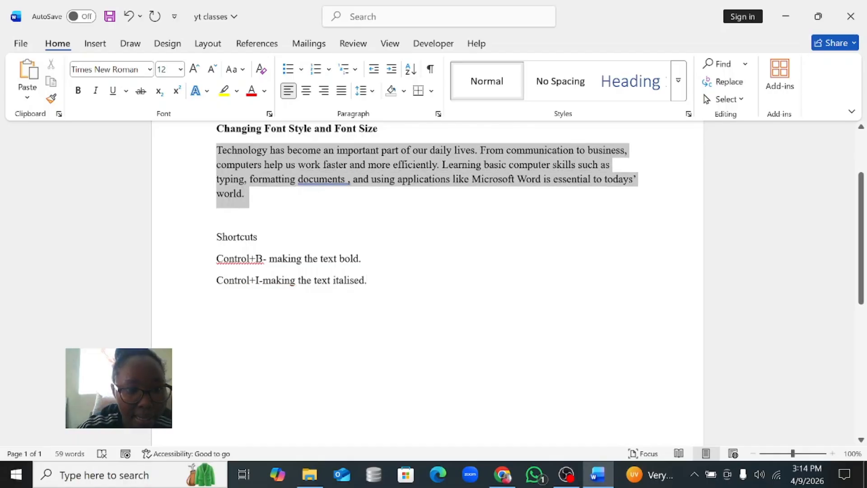
{"action": "left_click", "coordinate": [95, 90]}
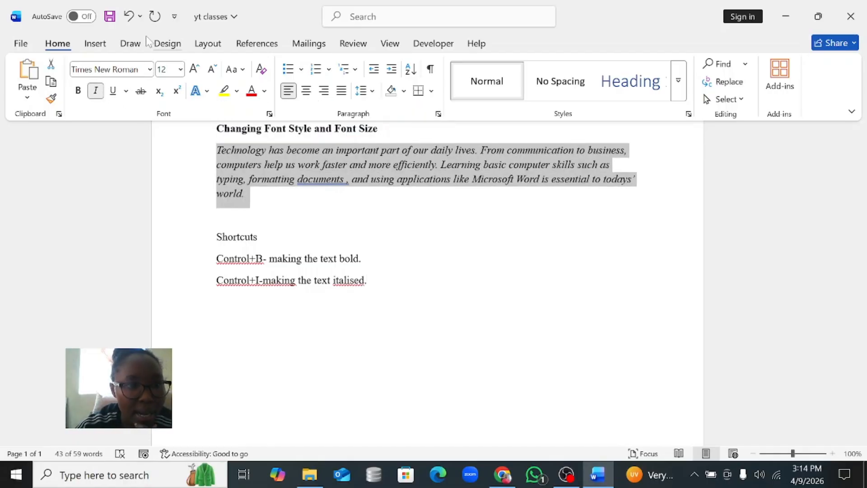
{"action": "key", "text": "ctrl+z"}
{"action": "left_click_drag", "start_coordinate": [259, 197], "coordinate": [216, 150]}
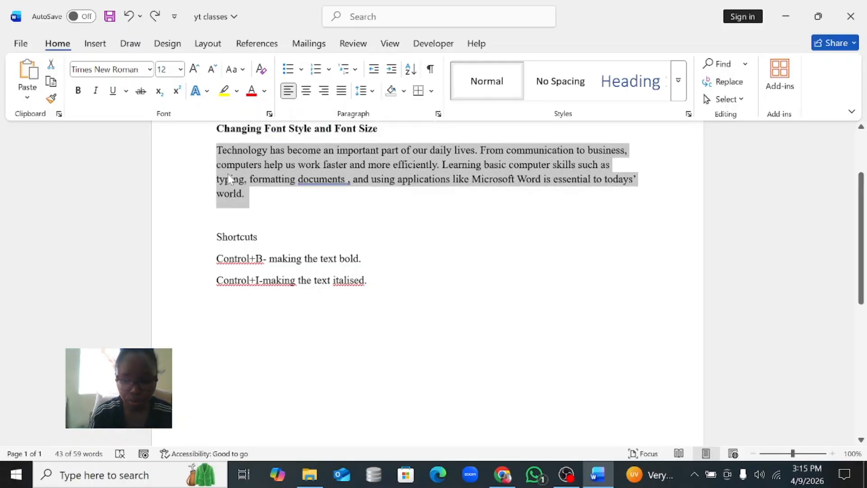
{"action": "key", "text": "ctrl+i"}
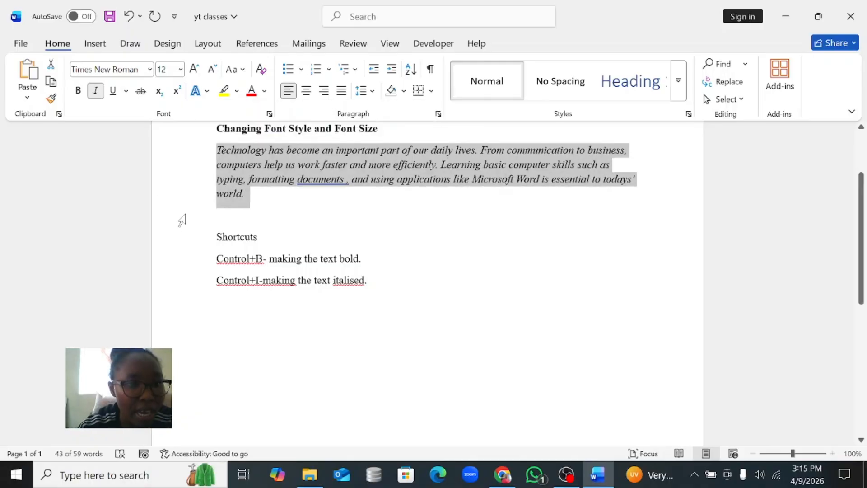
{"action": "left_click", "coordinate": [101, 96]}
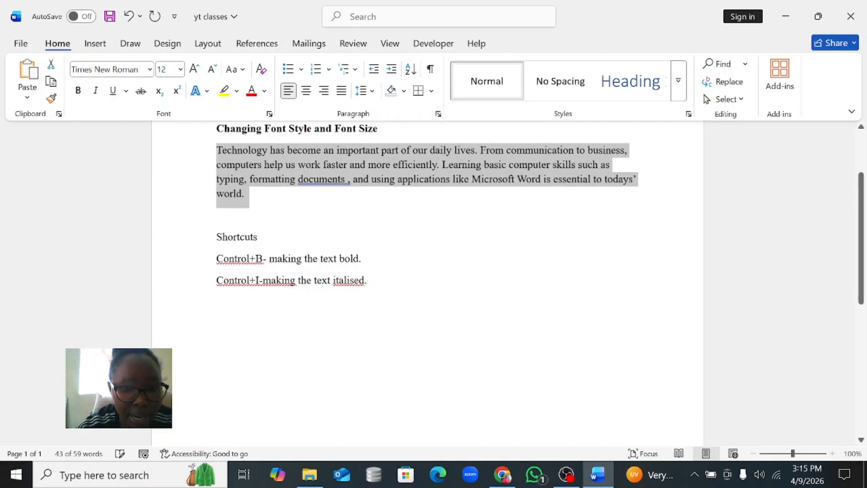
Step: Add the line "Control+U-making the text undeline." below the Control+I entry
{"action": "left_click", "coordinate": [410, 282]}
{"action": "key", "text": "Return"}
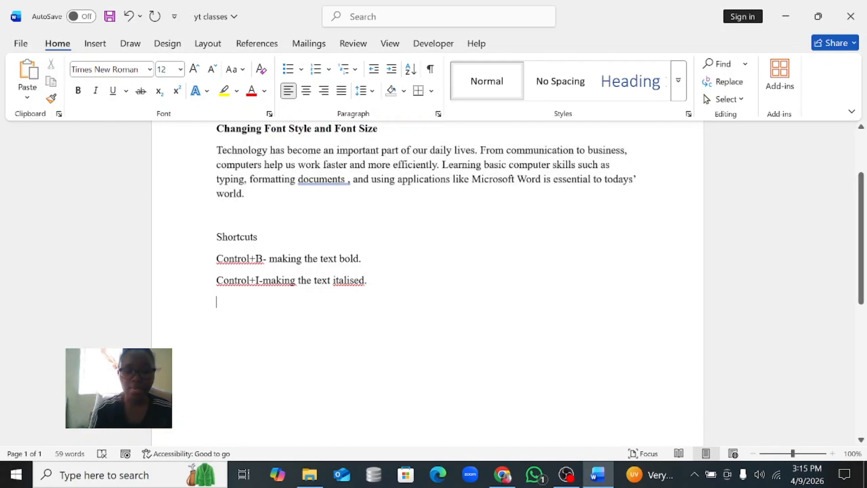
{"action": "type", "text": "Co"}
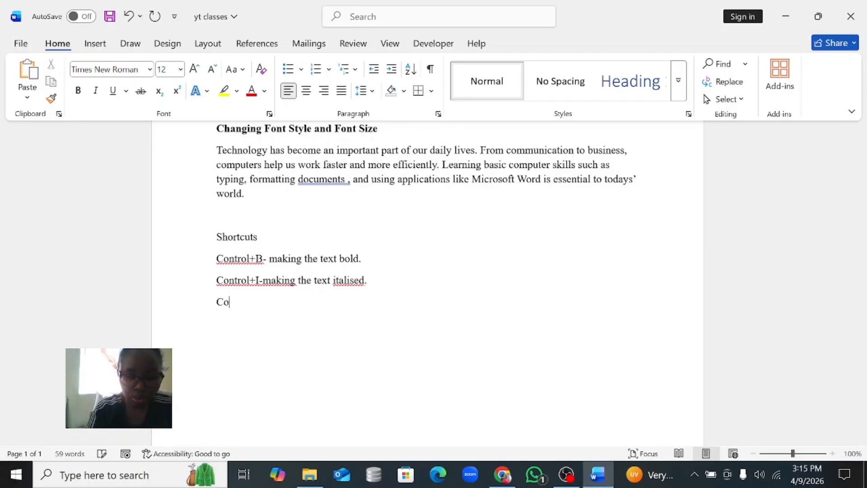
{"action": "type", "text": "ntrol+"}
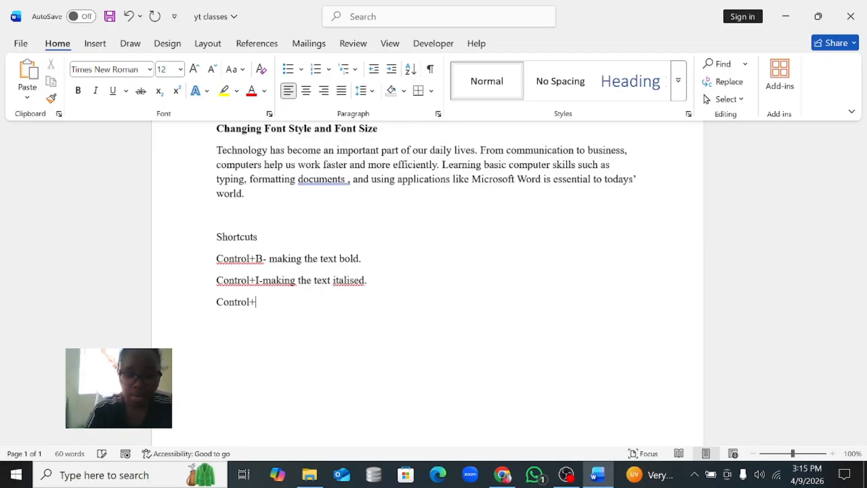
{"action": "type", "text": "U-makig"}
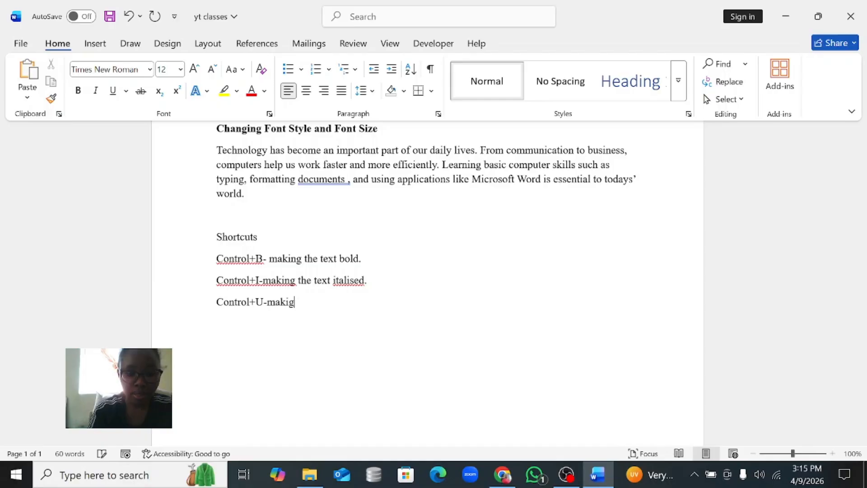
{"action": "key", "text": "BackSpace"}
{"action": "type", "text": "n"}
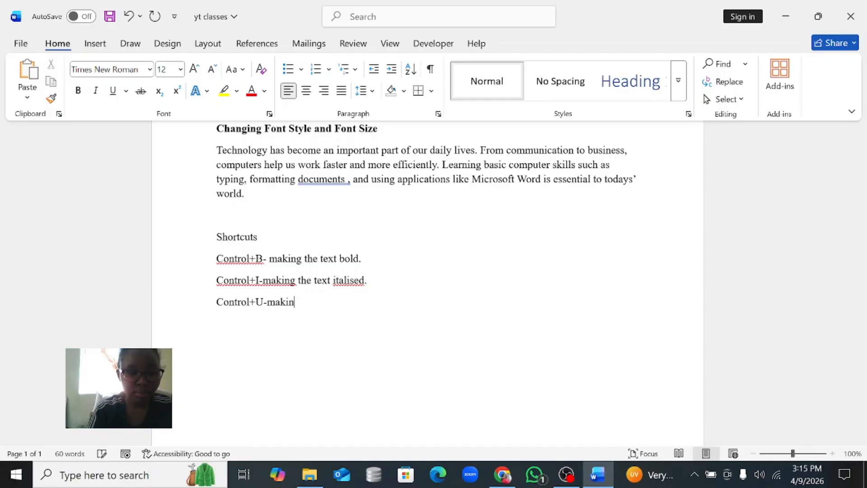
{"action": "type", "text": "g the text undeline."}
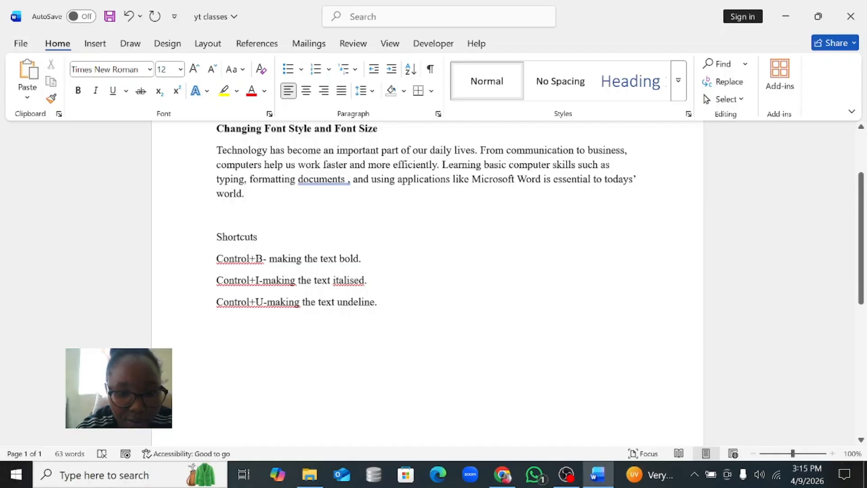
Step: Add the sample line "Learning basic computer skills" below the Control+U entry
{"action": "key", "text": "Return"}
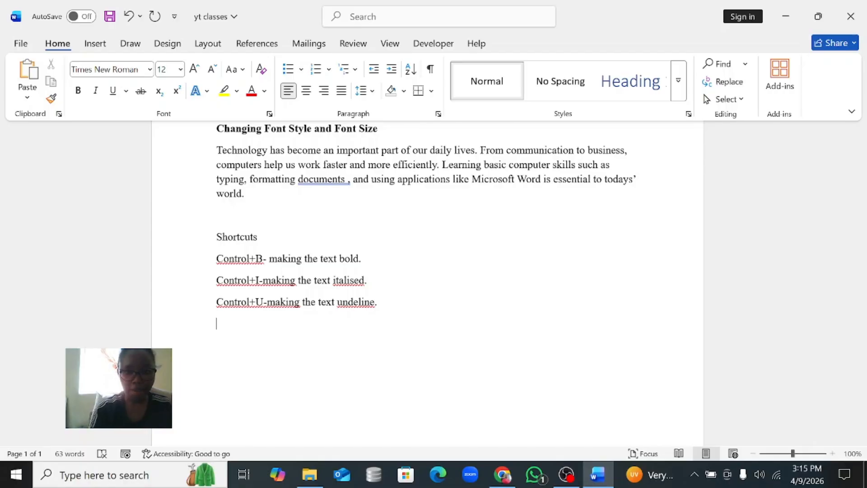
{"action": "type", "text": "Learn"}
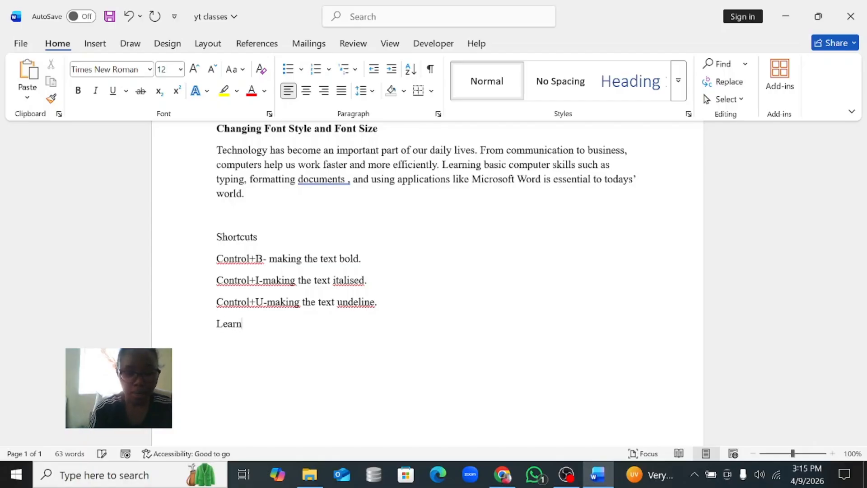
{"action": "type", "text": "ing basic"}
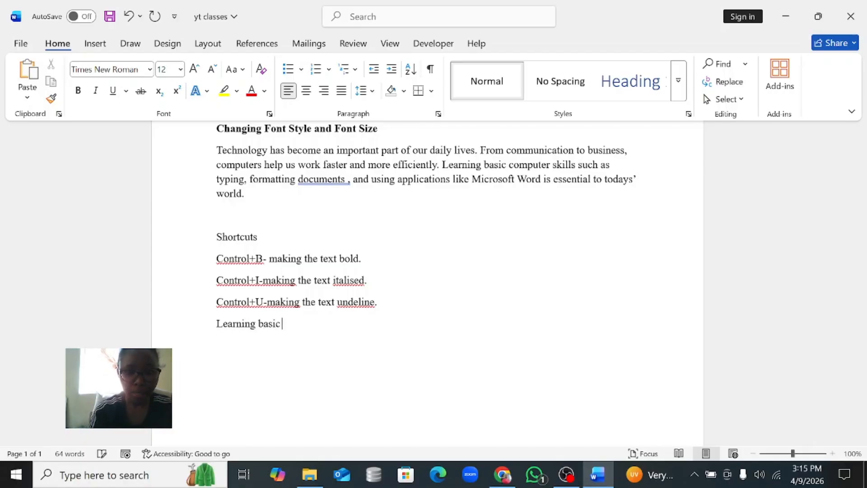
{"action": "type", "text": " computer skill"}
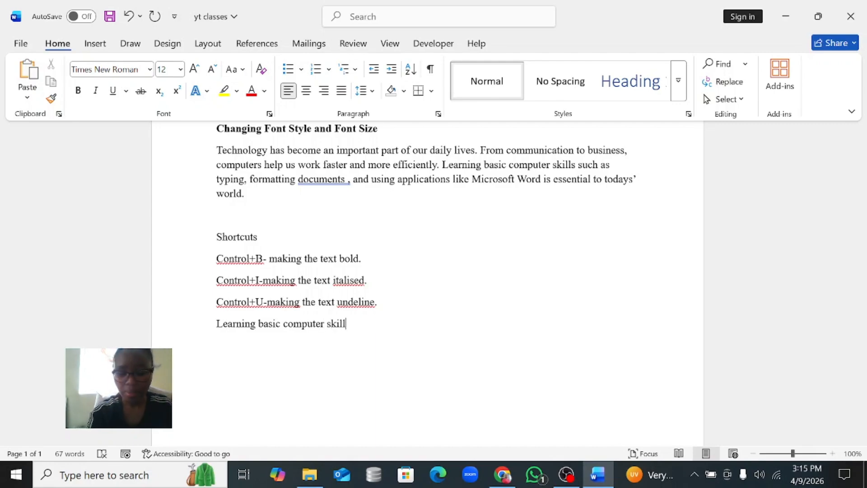
{"action": "type", "text": "s"}
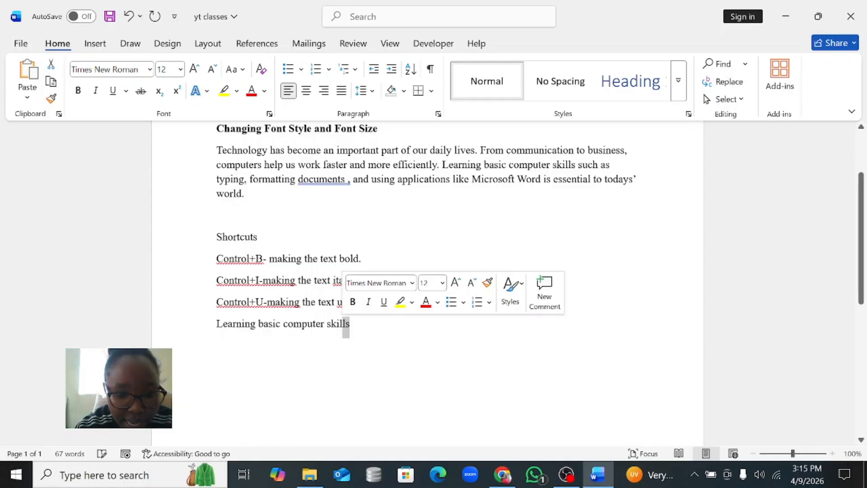
Step: Try underlining the whole "Learning basic computer skills" line and undo the formatting
{"action": "triple_click", "coordinate": [334, 330]}
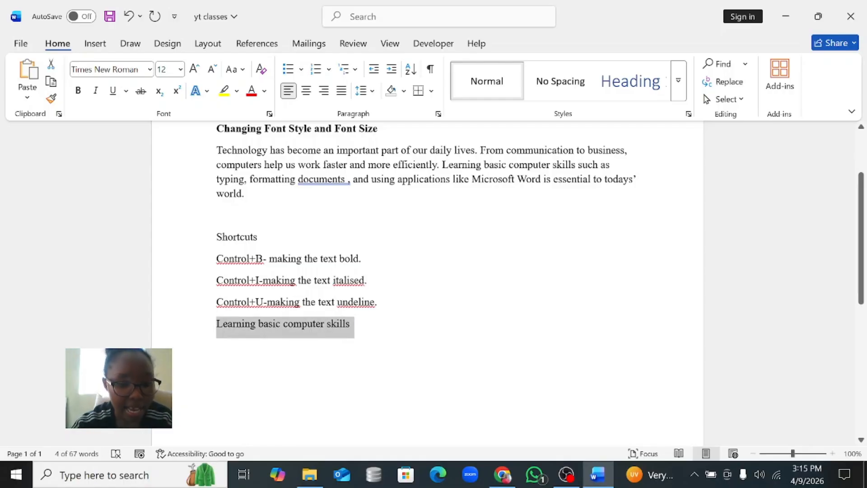
{"action": "key", "text": "ctrl+u"}
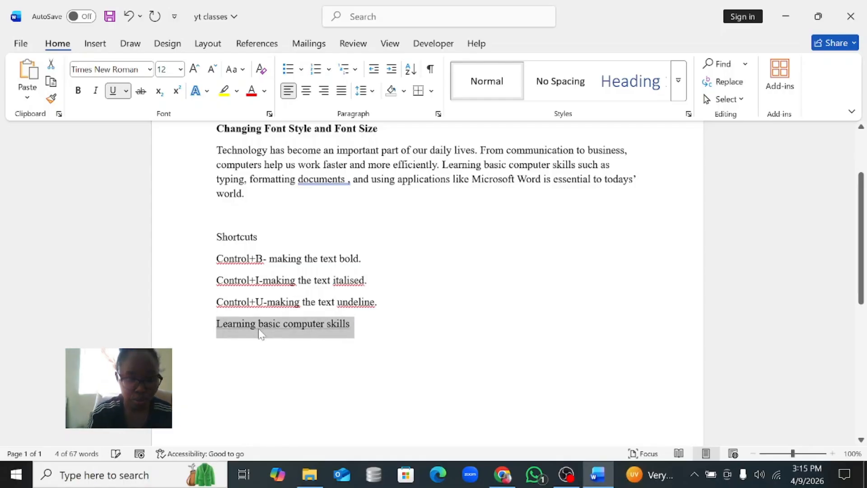
{"action": "left_click", "coordinate": [359, 332]}
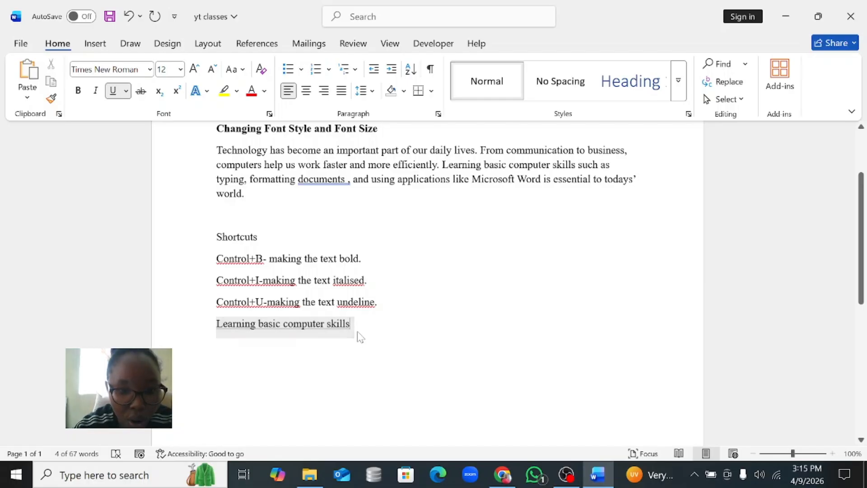
{"action": "key", "text": "ctrl+z"}
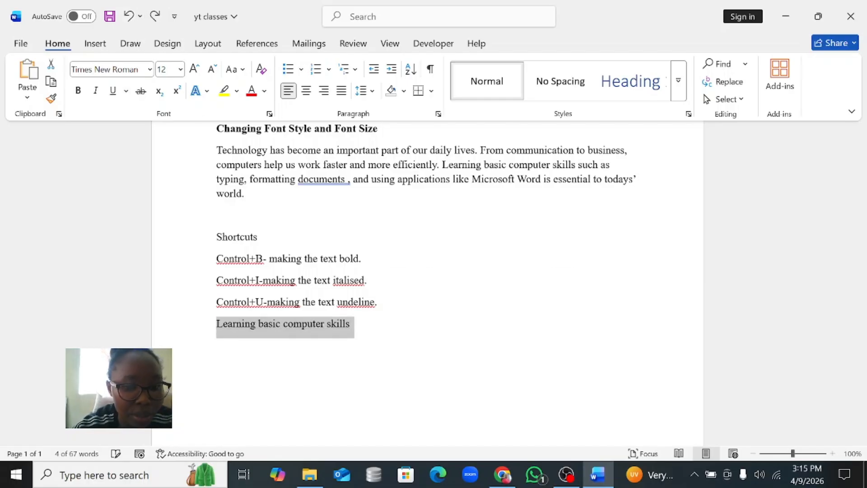
Step: Underline the whole "Learning basic computer skills" line
{"action": "double_click", "coordinate": [340, 322]}
{"action": "triple_click", "coordinate": [337, 322]}
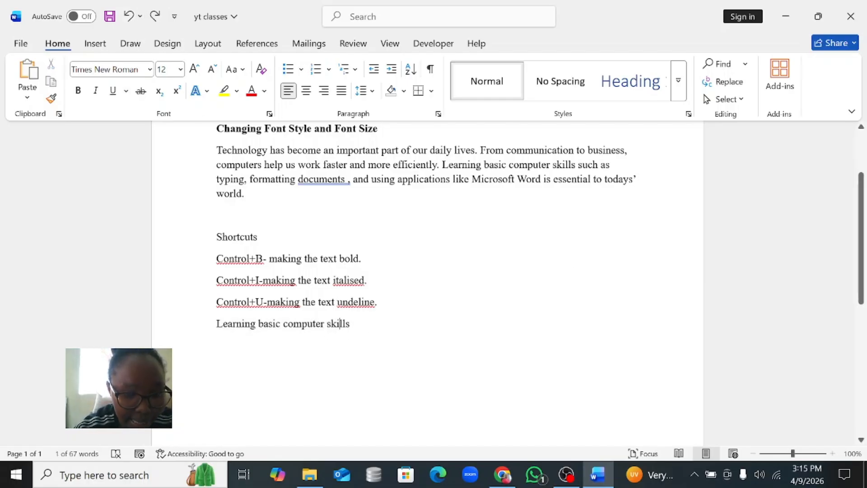
{"action": "left_click", "coordinate": [113, 92]}
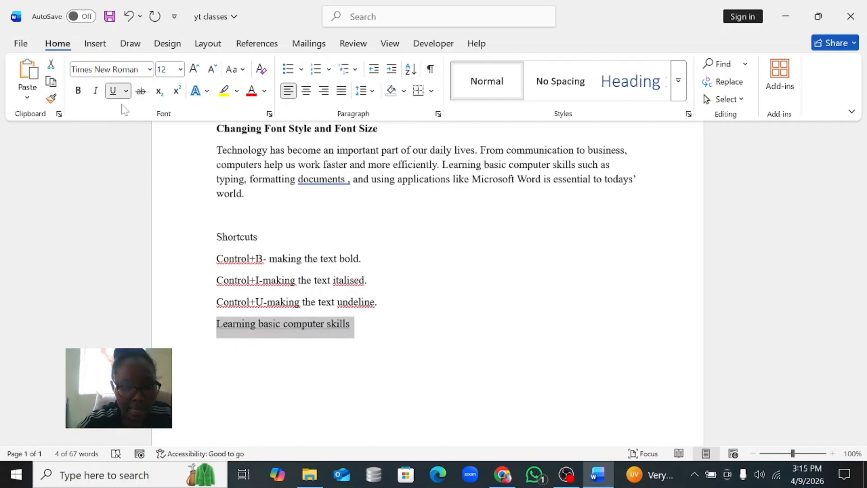
{"action": "key", "text": "Right"}
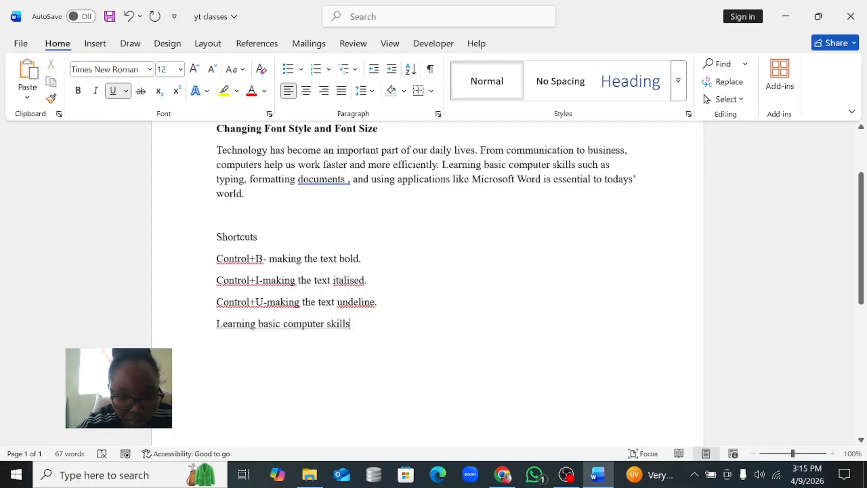
Step: Correct "undeline" to "underline" in the Control+U entry and place the cursor at the end of the sample line
{"action": "type", "text": "r"}
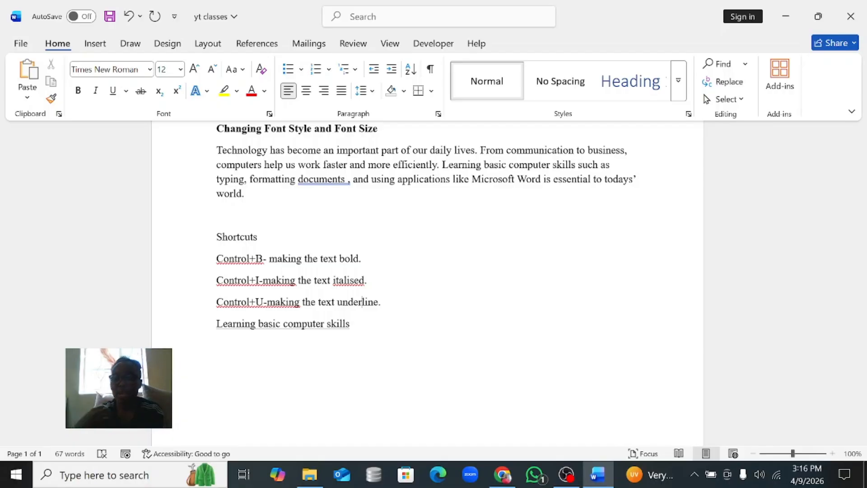
{"action": "left_click", "coordinate": [371, 324]}
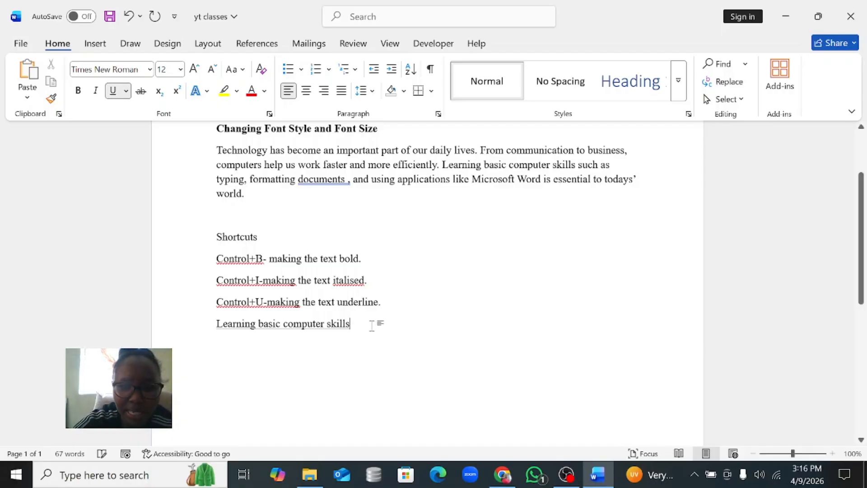
Step: Change the case of the "Learning basic computer skills" line to lowercase, followed by UPPERCASE
{"action": "key", "text": "Return"}
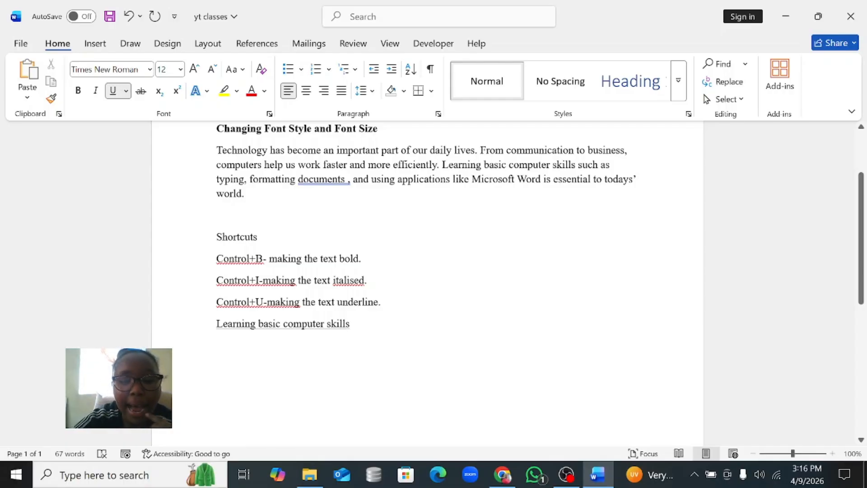
{"action": "left_click_drag", "start_coordinate": [354, 324], "coordinate": [216, 325]}
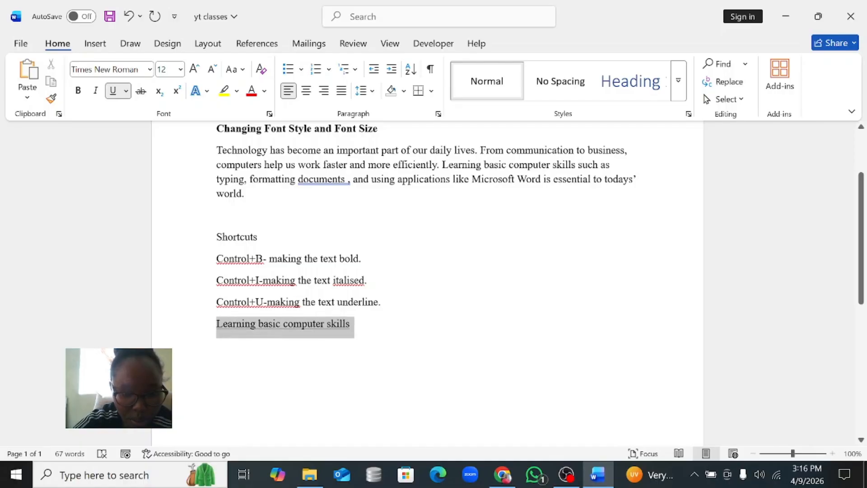
{"action": "left_click", "coordinate": [235, 69]}
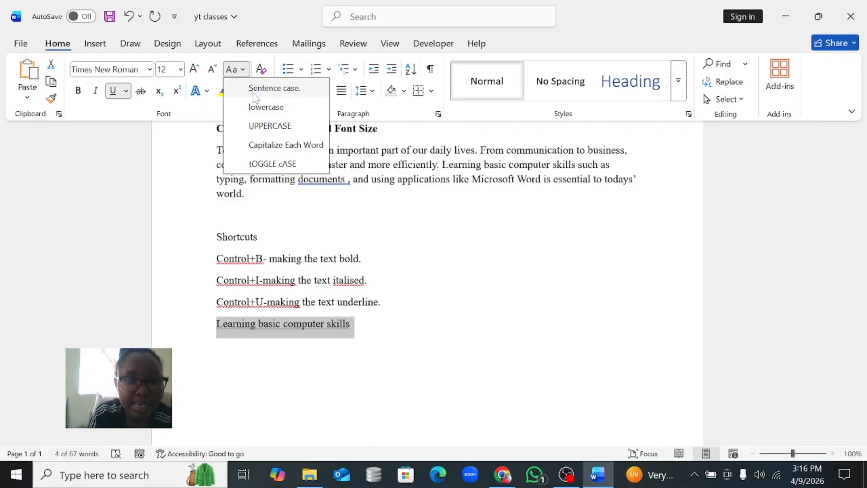
{"action": "left_click", "coordinate": [278, 108]}
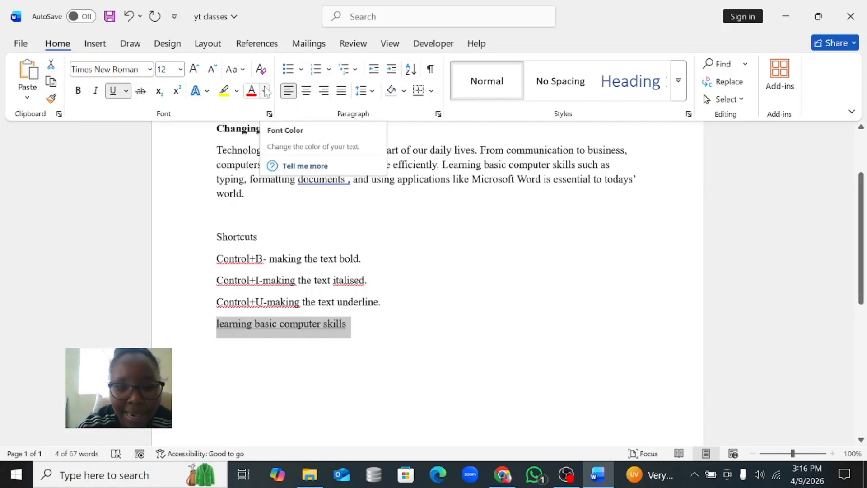
{"action": "left_click", "coordinate": [235, 69]}
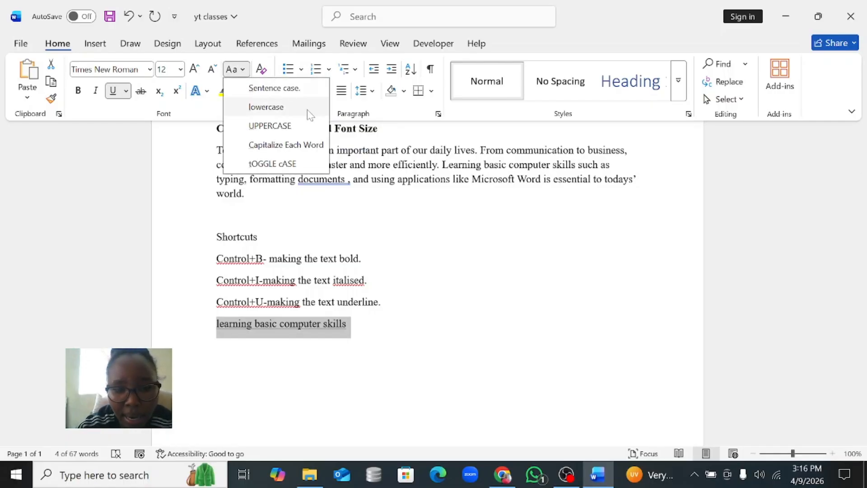
{"action": "left_click", "coordinate": [276, 130]}
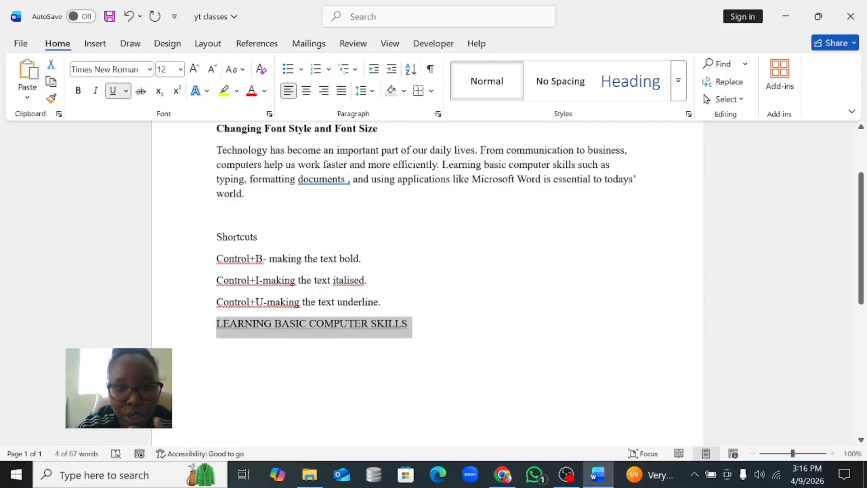
Step: Apply Capitalize Each Word and next tOGGLE cASE to the sample line below the Control+U entry
{"action": "left_click", "coordinate": [234, 69]}
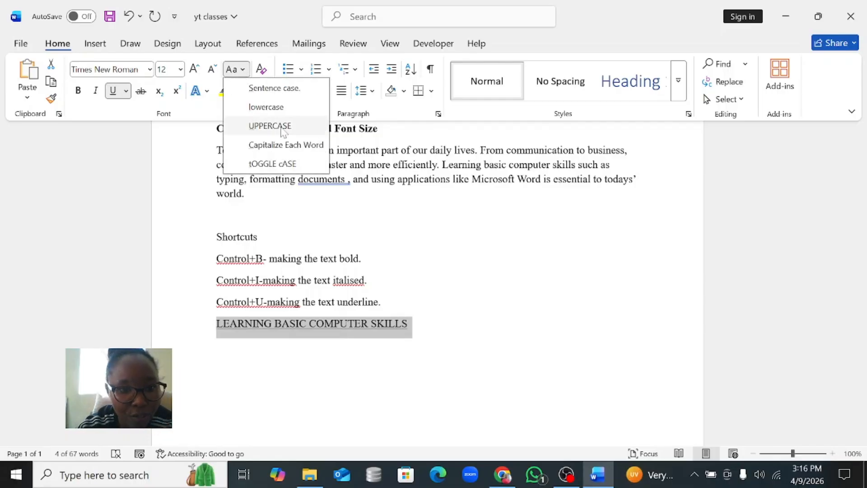
{"action": "left_click", "coordinate": [281, 145]}
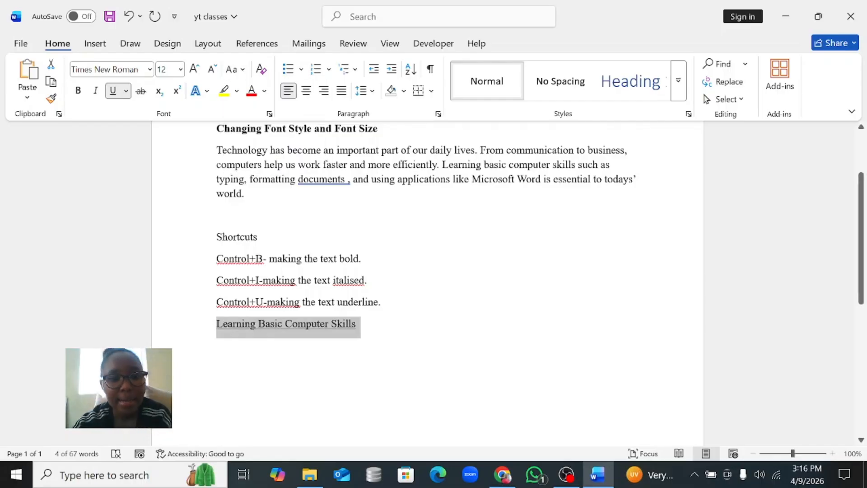
{"action": "left_click", "coordinate": [235, 69]}
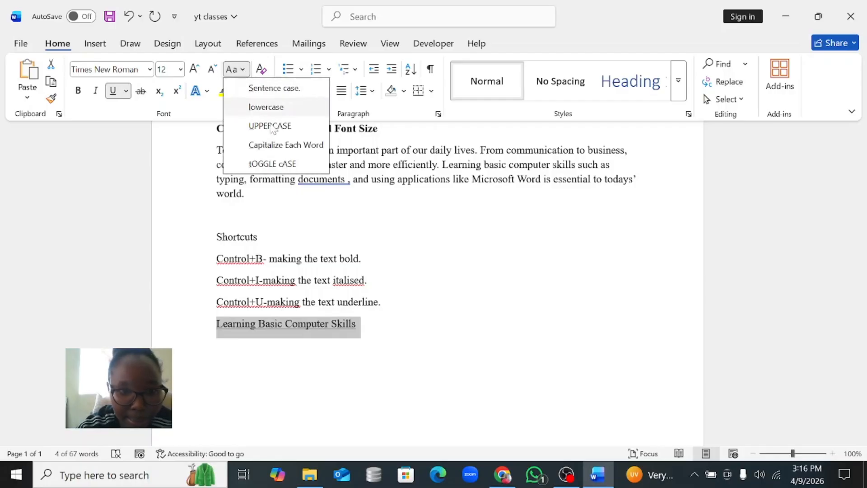
{"action": "left_click", "coordinate": [270, 164]}
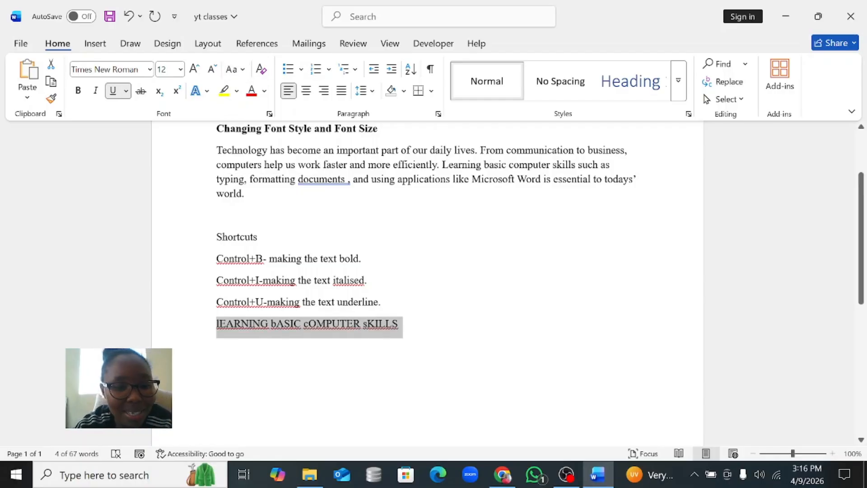
Step: Set the sample line below the Control+U entry to Sentence case and place the cursor at its end
{"action": "left_click", "coordinate": [234, 69]}
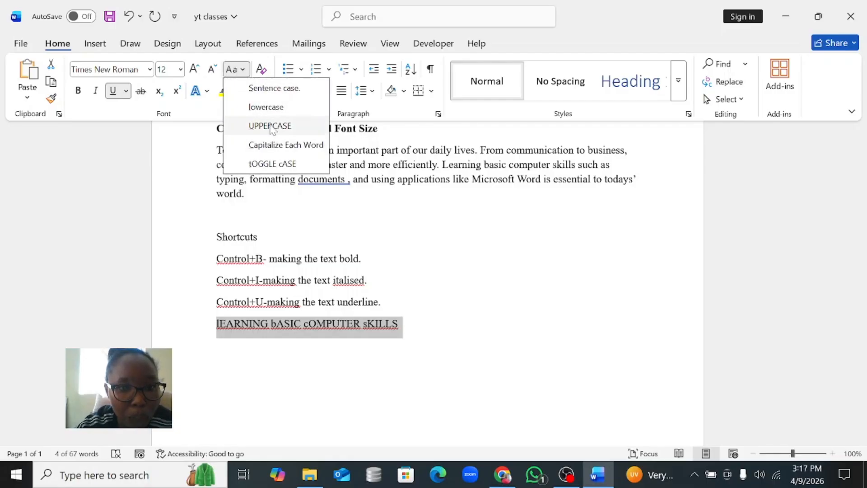
{"action": "left_click", "coordinate": [272, 88]}
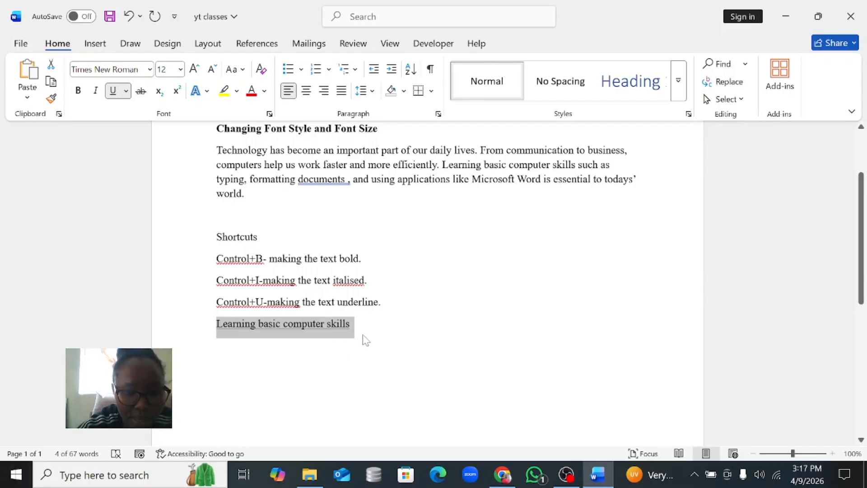
{"action": "key", "text": "Right"}
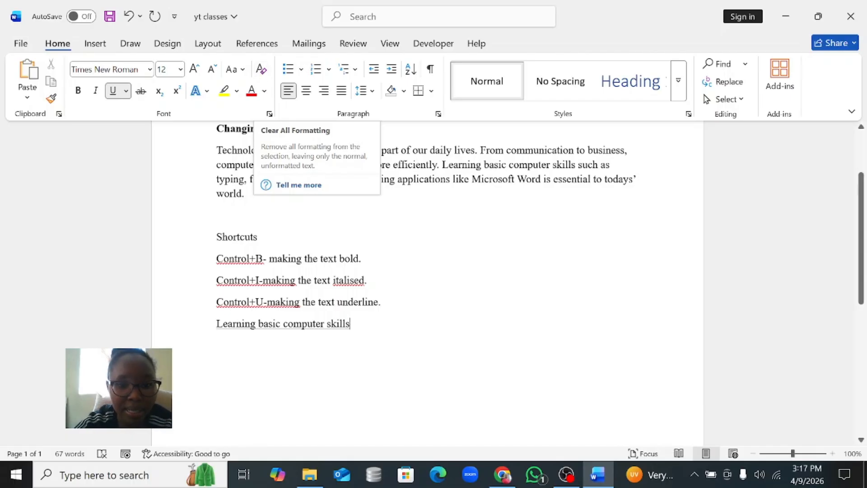
Step: Add the line "Lets change text color:" below the sample line, leaving one blank line between, and start a new line under it
{"action": "key", "text": "Return"}
{"action": "key", "text": "Return"}
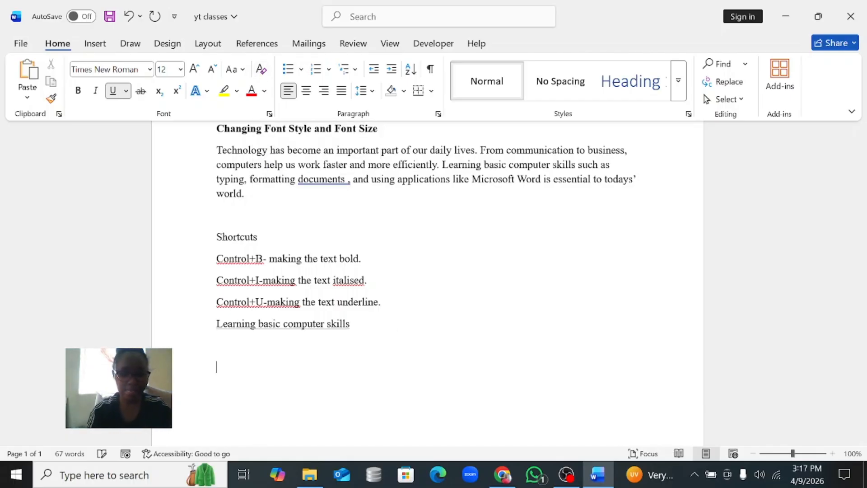
{"action": "type", "text": "Lets change col"}
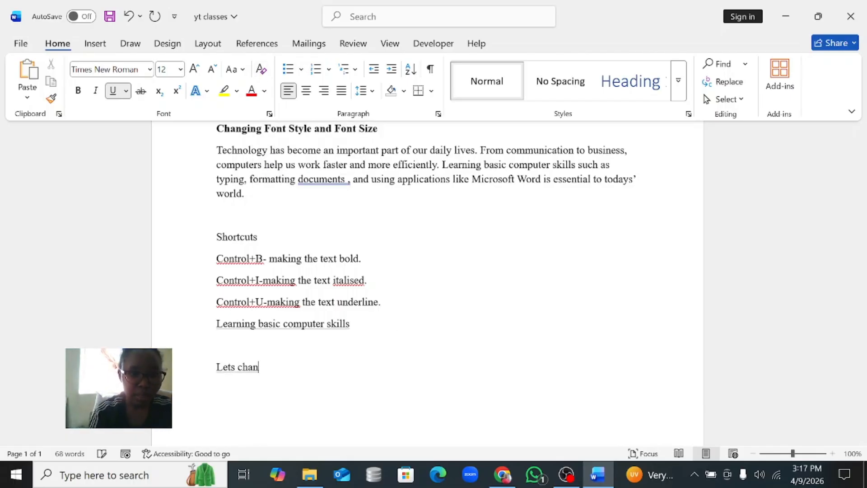
{"action": "key", "text": "BackSpace"}
{"action": "key", "text": "BackSpace"}
{"action": "key", "text": "BackSpace"}
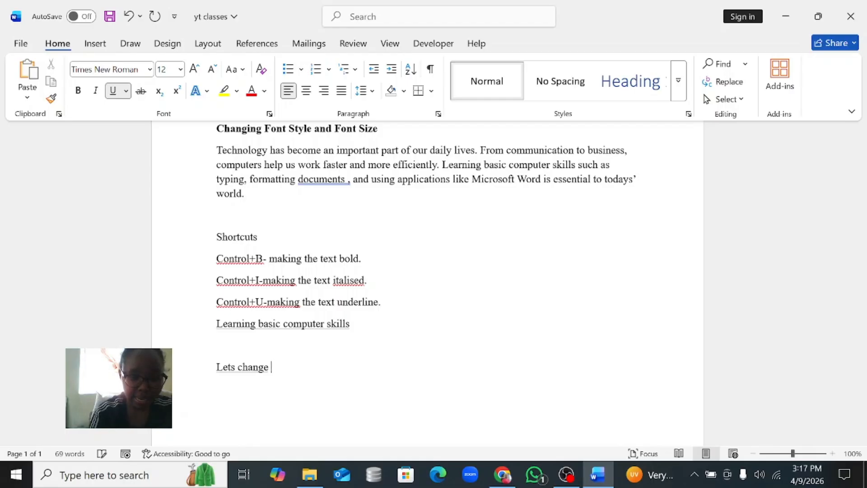
{"action": "type", "text": "tect"}
{"action": "key", "text": "BackSpace"}
{"action": "key", "text": "BackSpace"}
{"action": "type", "text": "xt cil"}
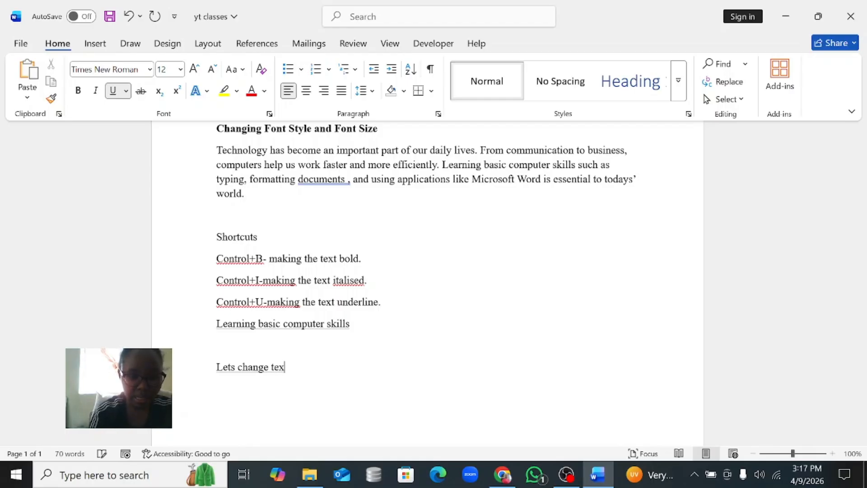
{"action": "key", "text": "BackSpace"}
{"action": "key", "text": "BackSpace"}
{"action": "type", "text": "ol"}
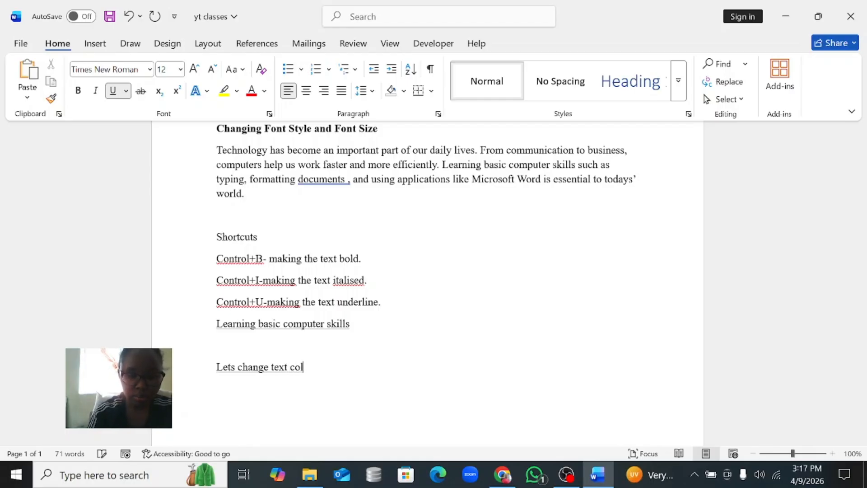
{"action": "type", "text": "or:"}
{"action": "key", "text": "Return"}
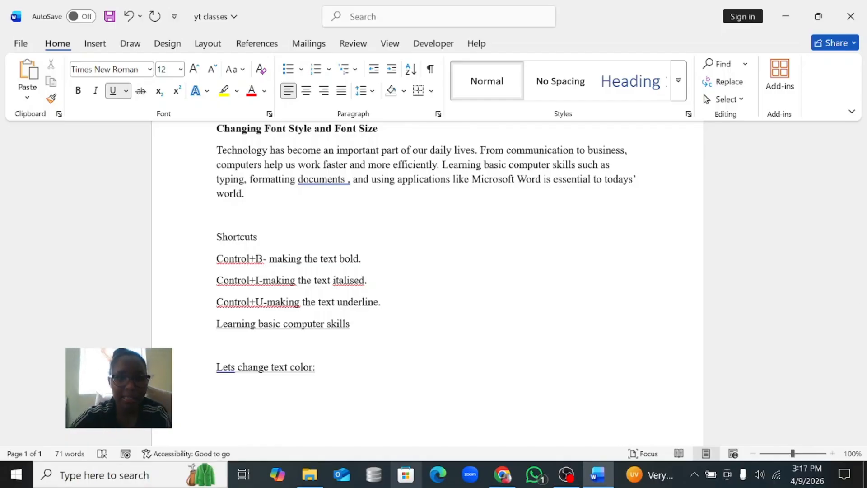
Step: Copy the paragraph beginning "Technology has become" and paste it below the "Lets change text color:" line
{"action": "triple_click", "coordinate": [244, 170]}
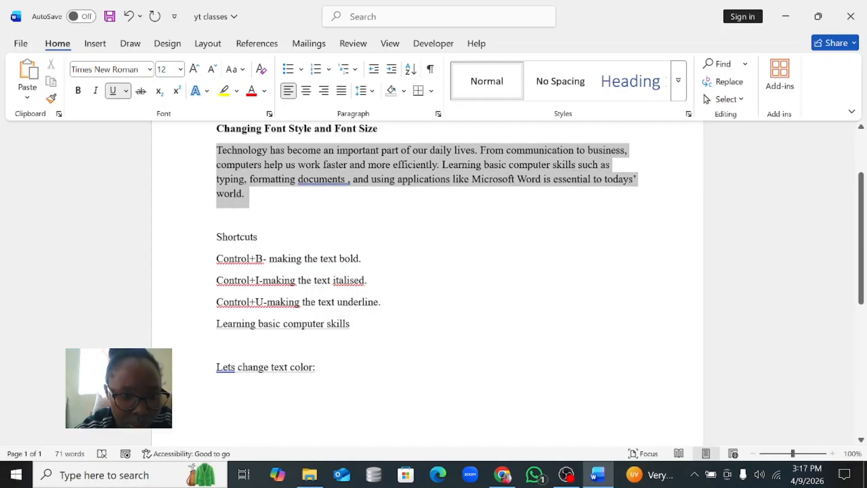
{"action": "right_click", "coordinate": [244, 169]}
{"action": "left_click", "coordinate": [277, 215]}
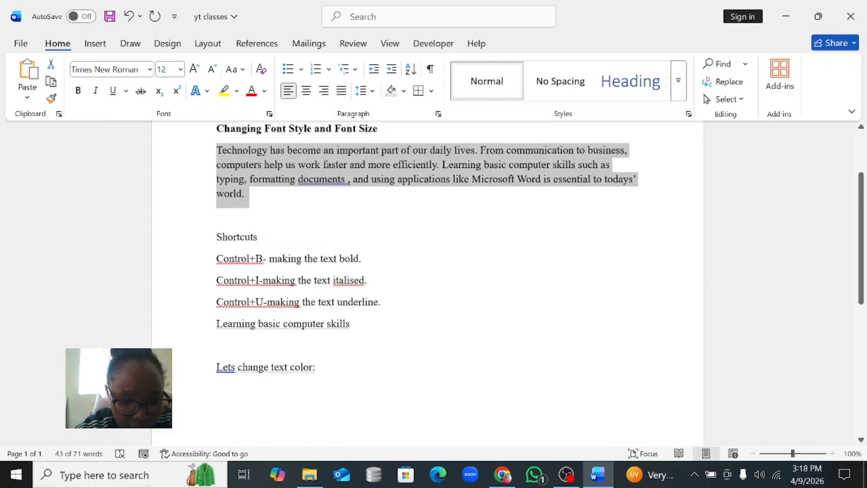
{"action": "left_click", "coordinate": [216, 389]}
{"action": "right_click", "coordinate": [229, 388]}
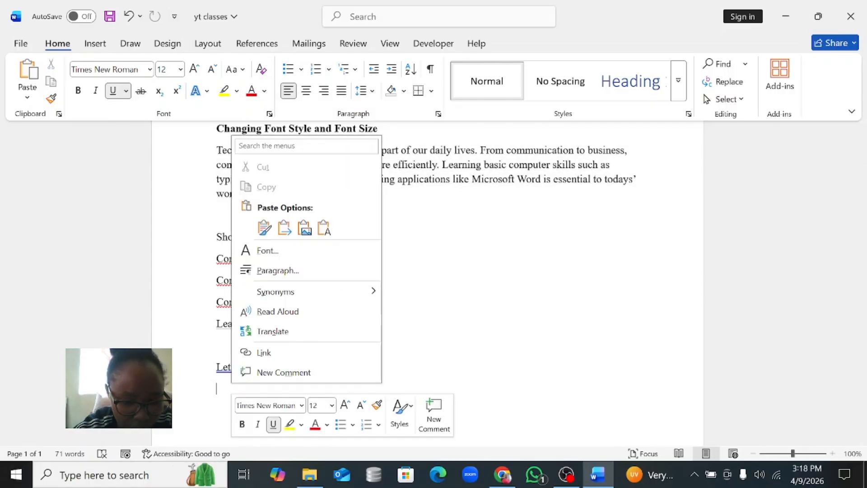
{"action": "left_click", "coordinate": [225, 388]}
{"action": "key", "text": "ctrl+v"}
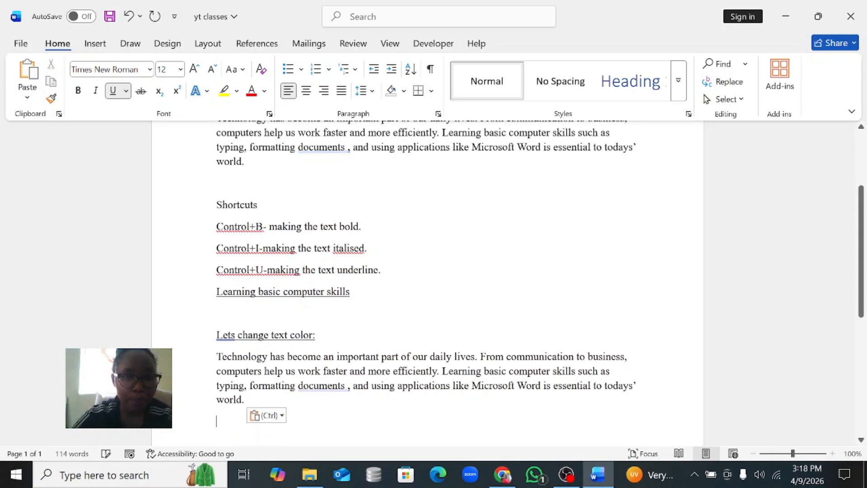
Step: Set the font color of the whole pasted paragraph to the standard blue
{"action": "left_click_drag", "start_coordinate": [247, 400], "coordinate": [216, 356]}
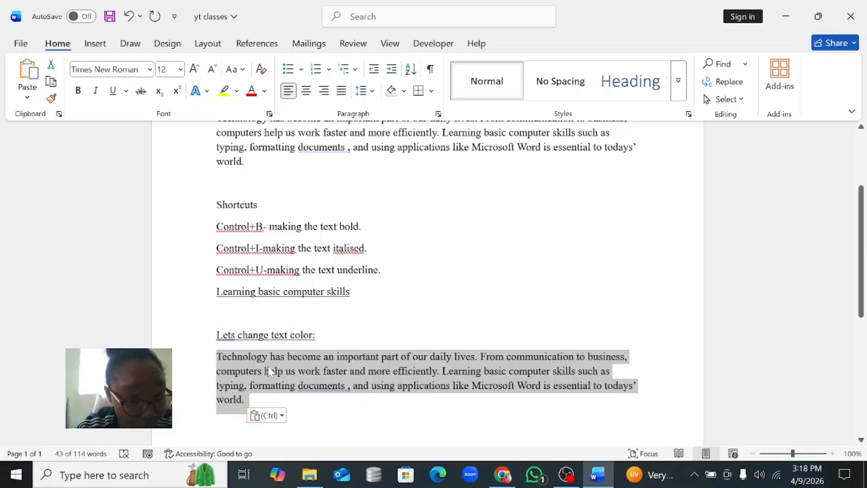
{"action": "left_click", "coordinate": [264, 90]}
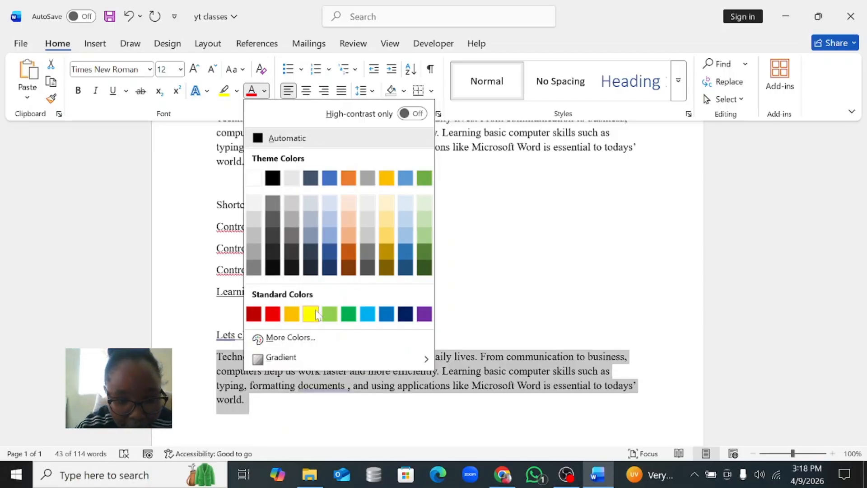
{"action": "left_click", "coordinate": [386, 316]}
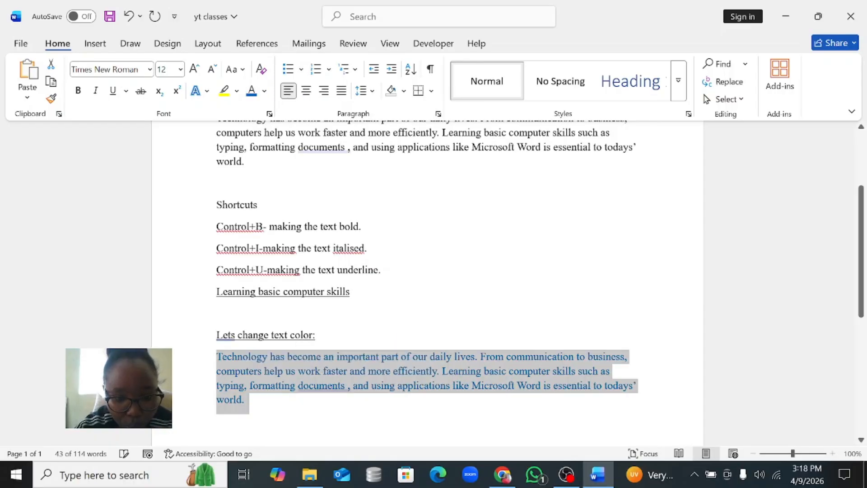
{"action": "left_click", "coordinate": [354, 371]}
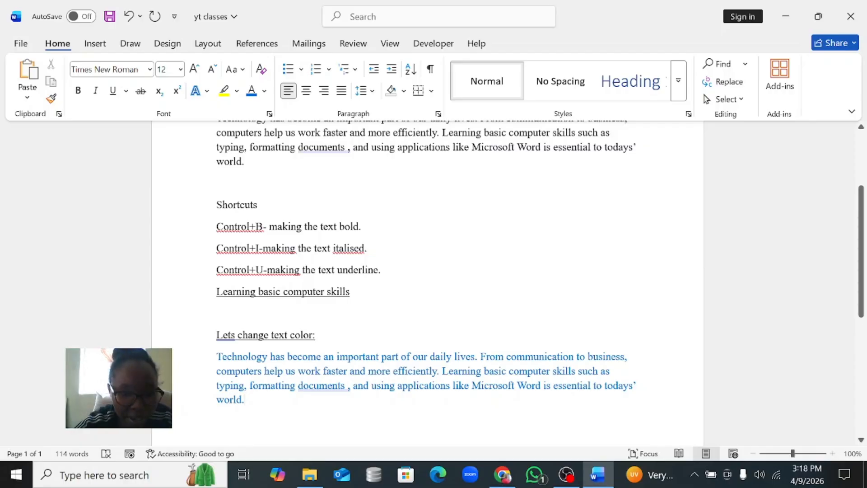
Step: Set the font color of the word "Technology" at the start of the blue paragraph to the standard red
{"action": "left_click_drag", "start_coordinate": [268, 357], "coordinate": [216, 357]}
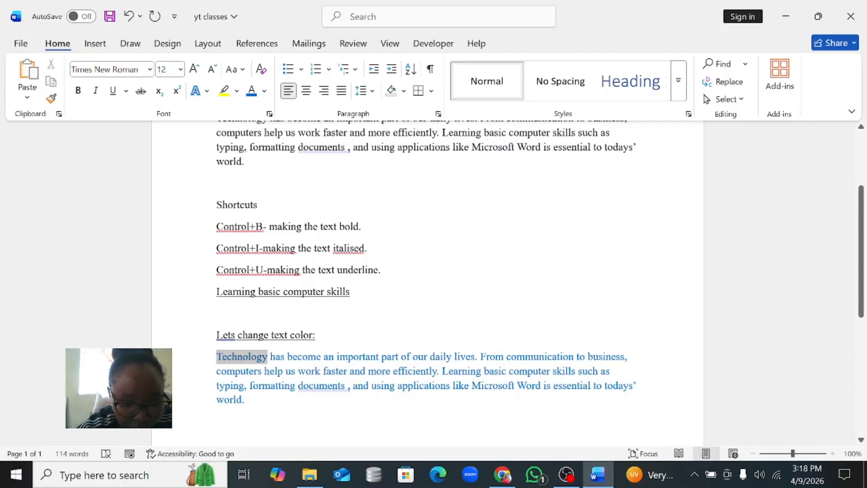
{"action": "left_click", "coordinate": [264, 92]}
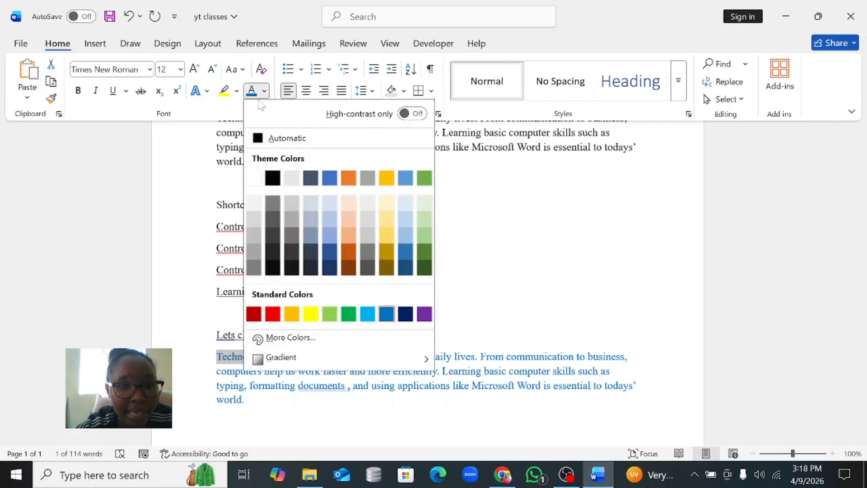
{"action": "left_click", "coordinate": [273, 315]}
{"action": "left_click", "coordinate": [275, 371]}
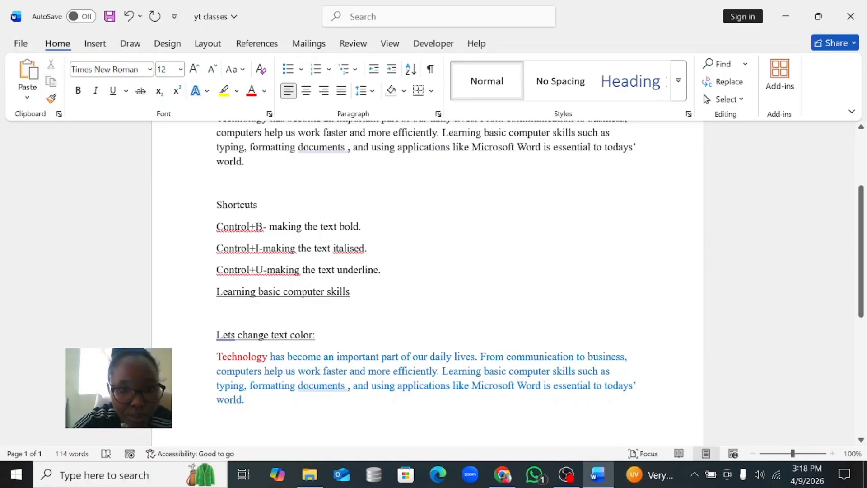
Step: Write the word "Technology" on the empty line below the blue paragraph and select it
{"action": "scroll", "coordinate": [427, 262], "scroll_direction": "down", "scroll_amount": 1}
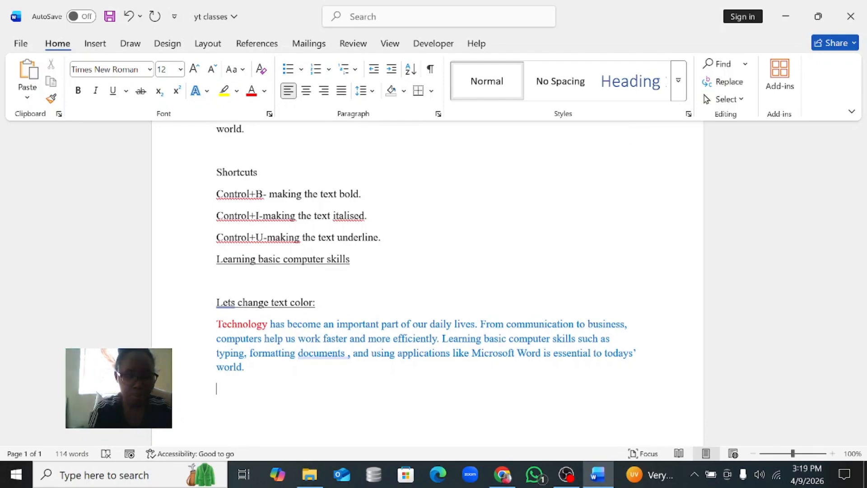
{"action": "type", "text": "Tech"}
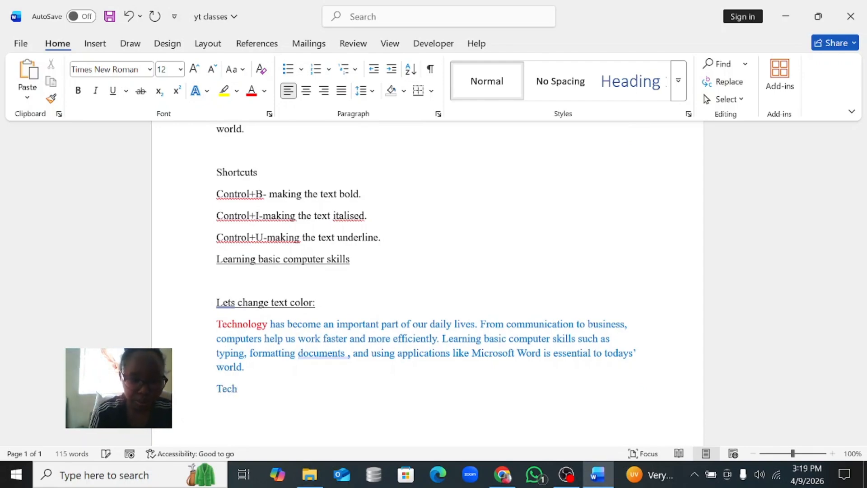
{"action": "type", "text": "nolofy"}
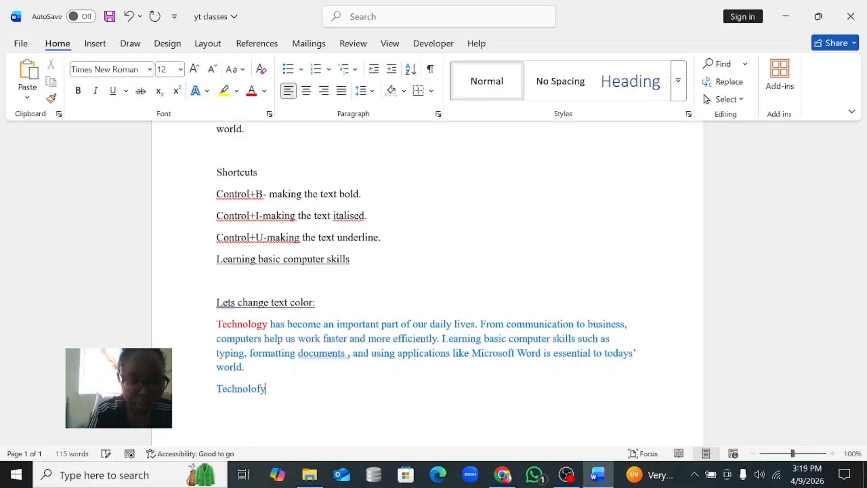
{"action": "key", "text": "BackSpace"}
{"action": "key", "text": "BackSpace"}
{"action": "type", "text": "gy"}
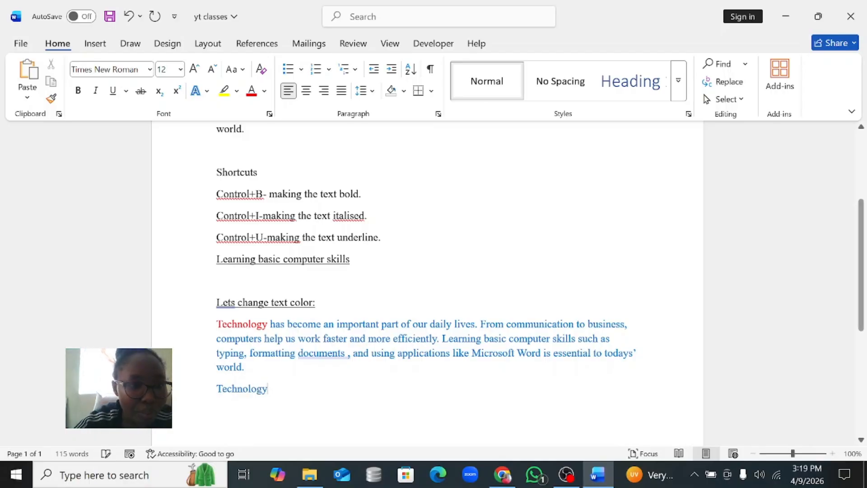
{"action": "double_click", "coordinate": [242, 389]}
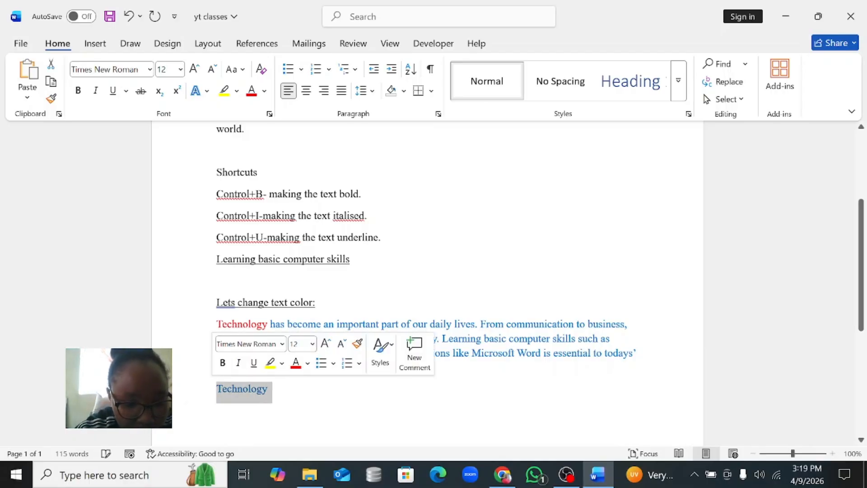
Step: Set the font color of the standalone word "Technology" below the blue paragraph to black and apply strikethrough to it
{"action": "left_click", "coordinate": [308, 364]}
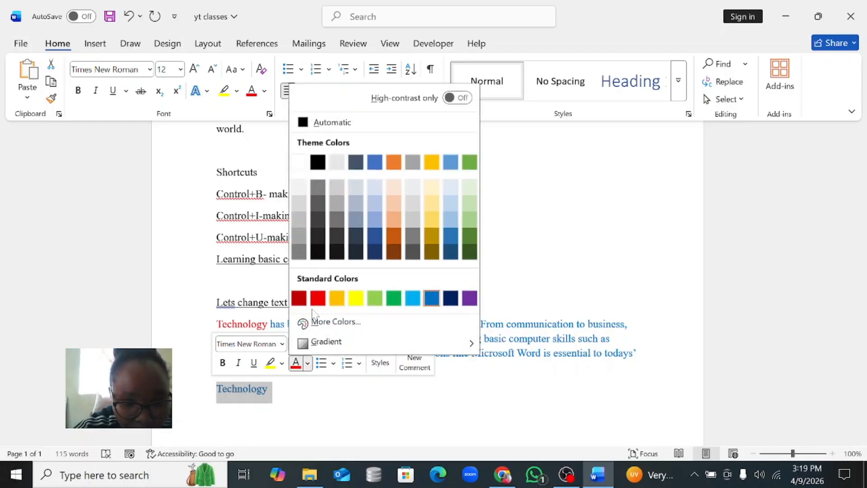
{"action": "left_click", "coordinate": [316, 161]}
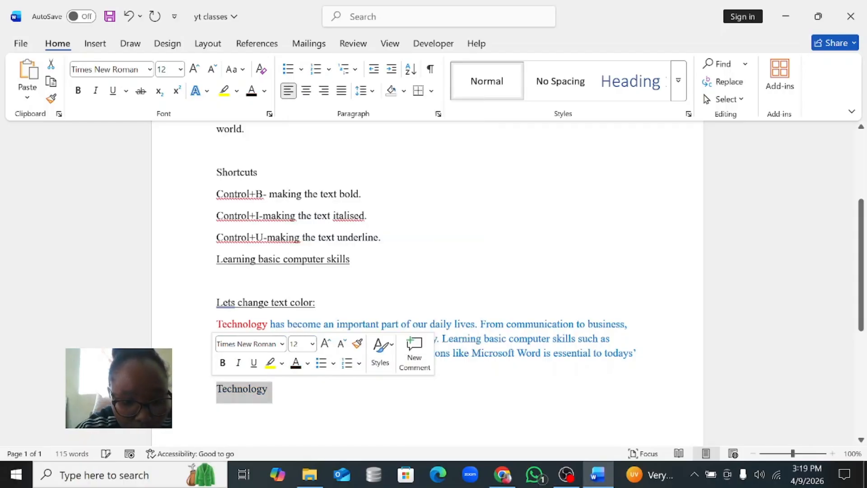
{"action": "left_click", "coordinate": [272, 395]}
{"action": "double_click", "coordinate": [264, 389]}
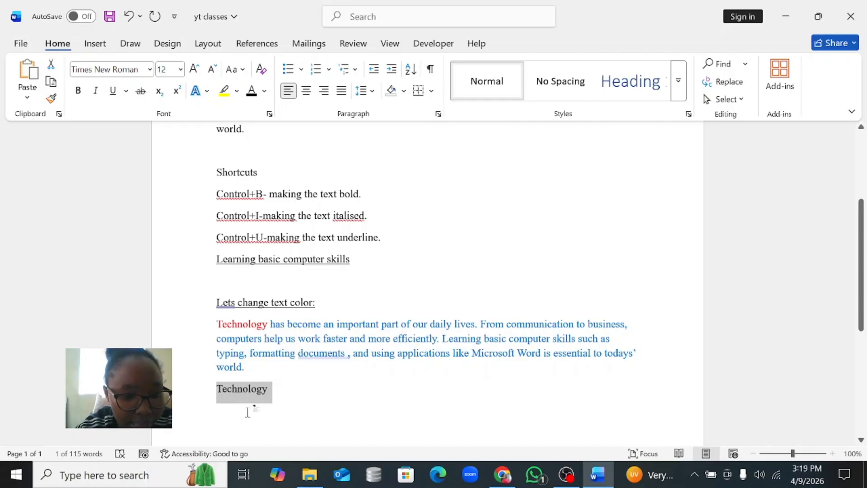
{"action": "left_click", "coordinate": [141, 93]}
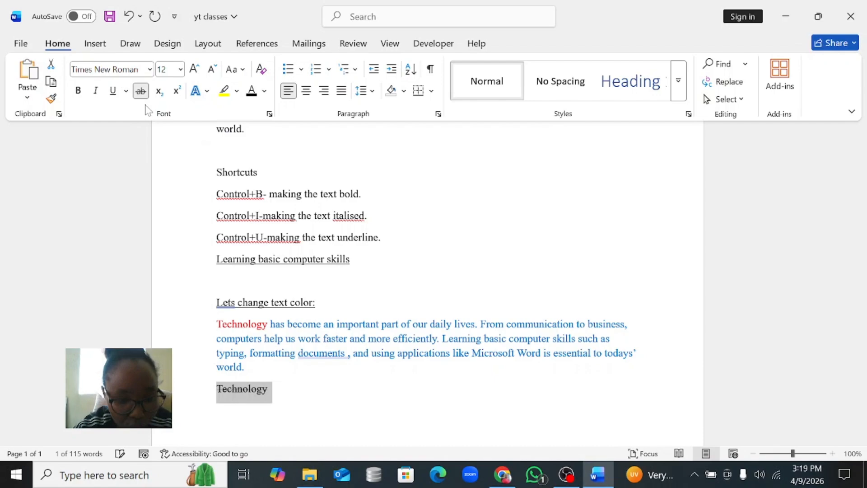
{"action": "left_click", "coordinate": [283, 391]}
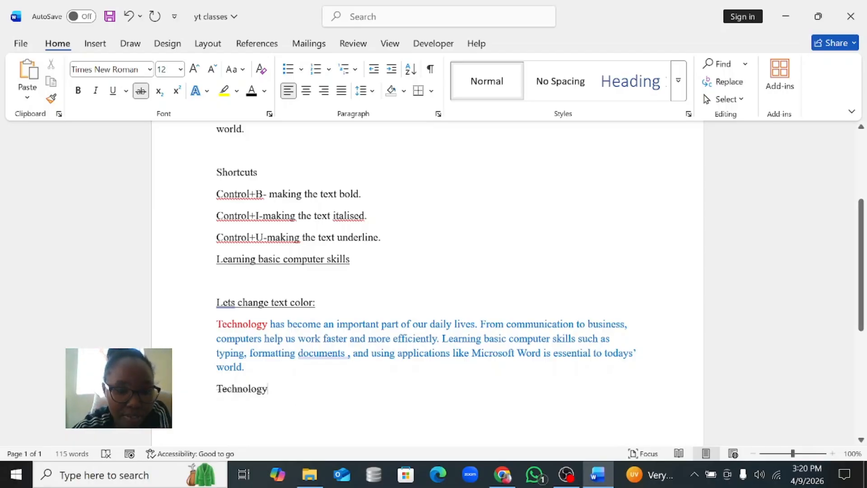
Step: Select all the text in the document, from the struck-through "Technology" up to the first line, and center-align it
{"action": "scroll", "coordinate": [296, 402], "scroll_direction": "up", "scroll_amount": 3}
{"action": "scroll", "coordinate": [296, 402], "scroll_direction": "down", "scroll_amount": 3}
{"action": "left_click_drag", "start_coordinate": [297, 402], "coordinate": [271, 178]}
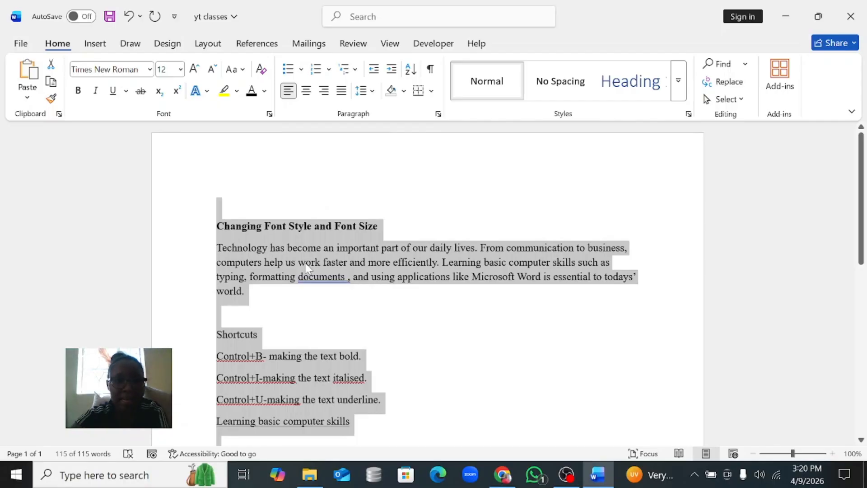
{"action": "left_click", "coordinate": [305, 91]}
{"action": "scroll", "coordinate": [471, 282], "scroll_direction": "down", "scroll_amount": 4}
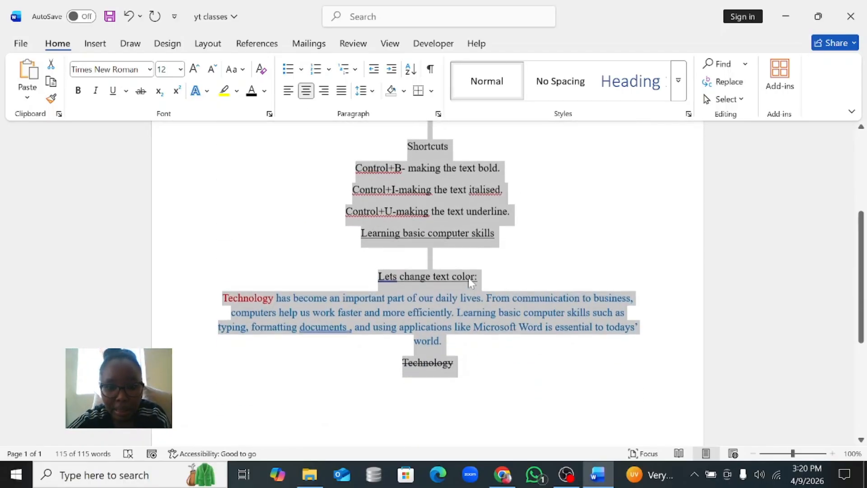
{"action": "scroll", "coordinate": [470, 276], "scroll_direction": "down", "scroll_amount": 2}
{"action": "scroll", "coordinate": [470, 276], "scroll_direction": "up", "scroll_amount": 5}
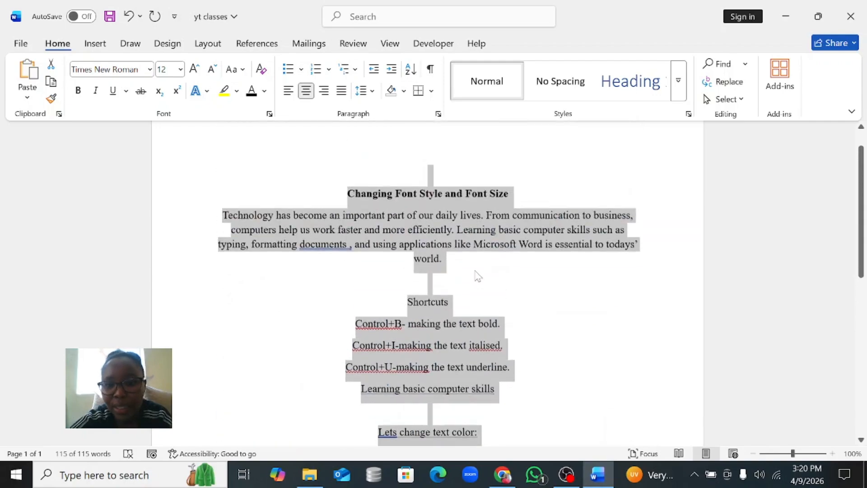
{"action": "scroll", "coordinate": [476, 273], "scroll_direction": "up", "scroll_amount": 1}
{"action": "scroll", "coordinate": [429, 248], "scroll_direction": "down", "scroll_amount": 3}
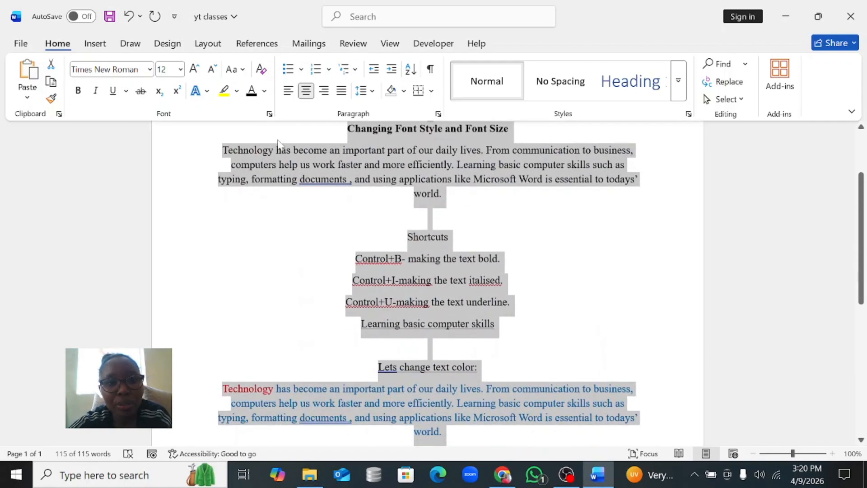
Step: Left-align the whole selected text and switch it to right alignment
{"action": "left_click", "coordinate": [288, 90]}
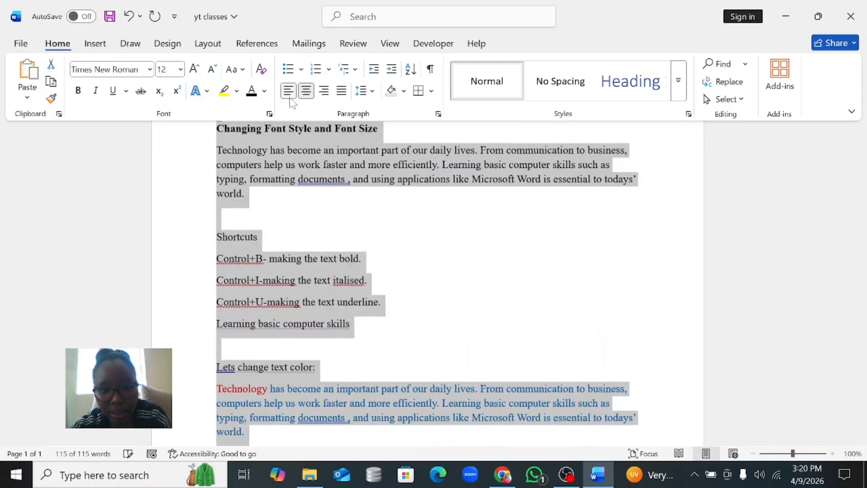
{"action": "left_click", "coordinate": [324, 92]}
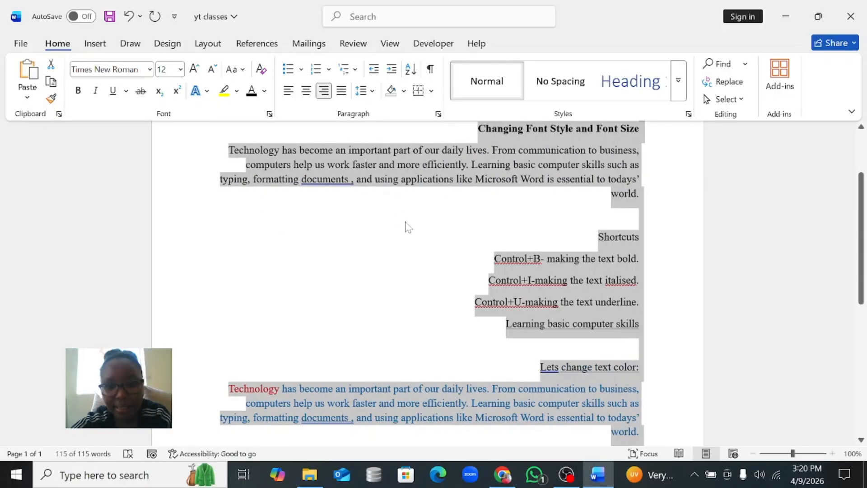
{"action": "scroll", "coordinate": [451, 262], "scroll_direction": "down", "scroll_amount": 3}
{"action": "scroll", "coordinate": [455, 253], "scroll_direction": "up", "scroll_amount": 5}
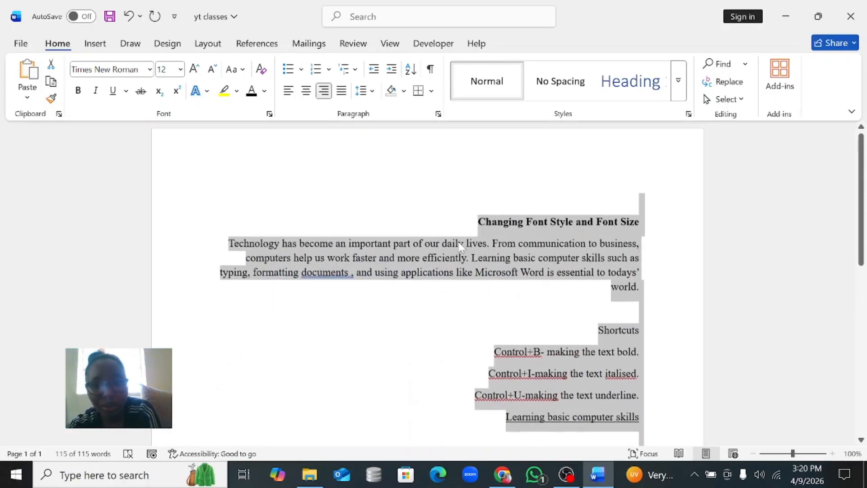
{"action": "scroll", "coordinate": [457, 244], "scroll_direction": "down", "scroll_amount": 3}
{"action": "scroll", "coordinate": [459, 238], "scroll_direction": "up", "scroll_amount": 1}
{"action": "scroll", "coordinate": [456, 234], "scroll_direction": "up", "scroll_amount": 2}
{"action": "scroll", "coordinate": [459, 231], "scroll_direction": "down", "scroll_amount": 3}
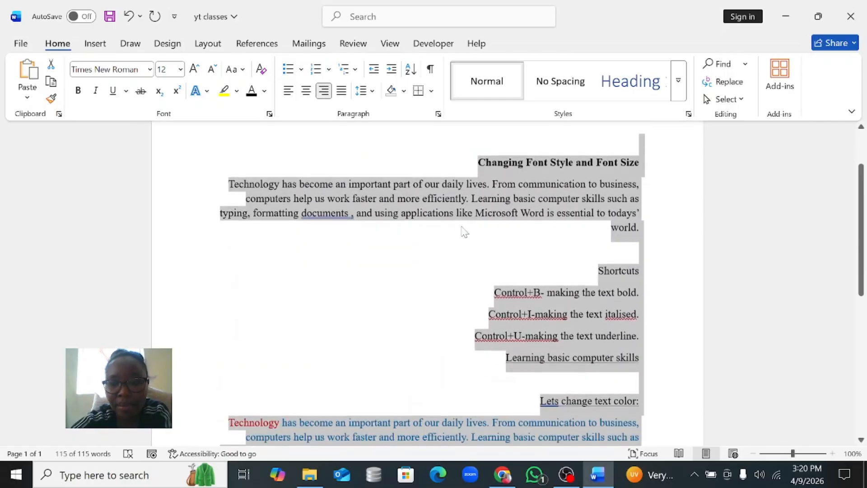
{"action": "scroll", "coordinate": [464, 231], "scroll_direction": "up", "scroll_amount": 2}
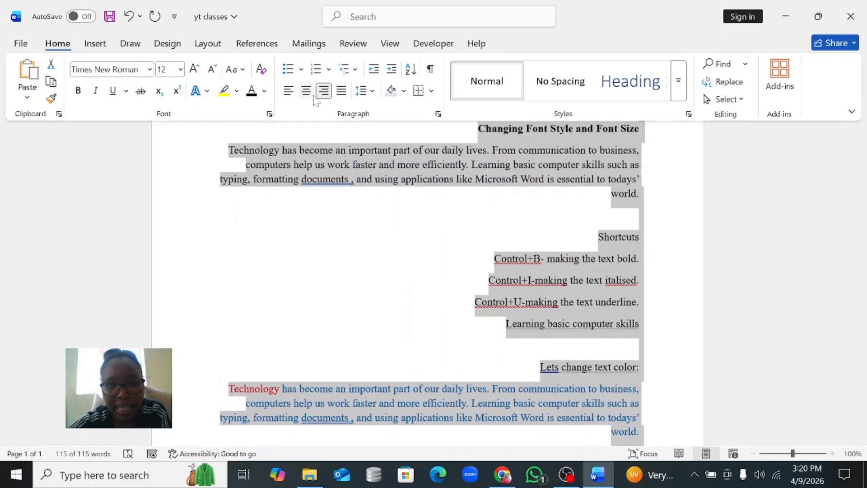
Step: Justify the whole selected text between both margins
{"action": "left_click", "coordinate": [341, 91]}
{"action": "scroll", "coordinate": [462, 199], "scroll_direction": "down", "scroll_amount": 3}
{"action": "scroll", "coordinate": [462, 199], "scroll_direction": "up", "scroll_amount": 5}
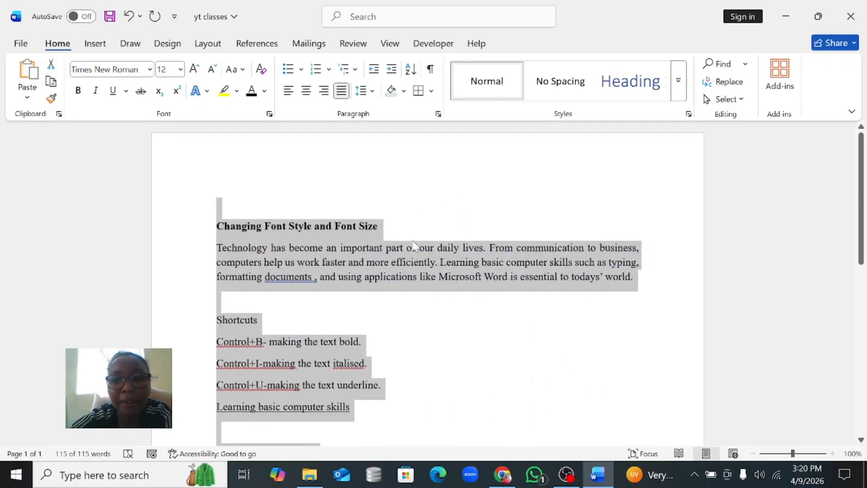
{"action": "scroll", "coordinate": [402, 232], "scroll_direction": "down", "scroll_amount": 5}
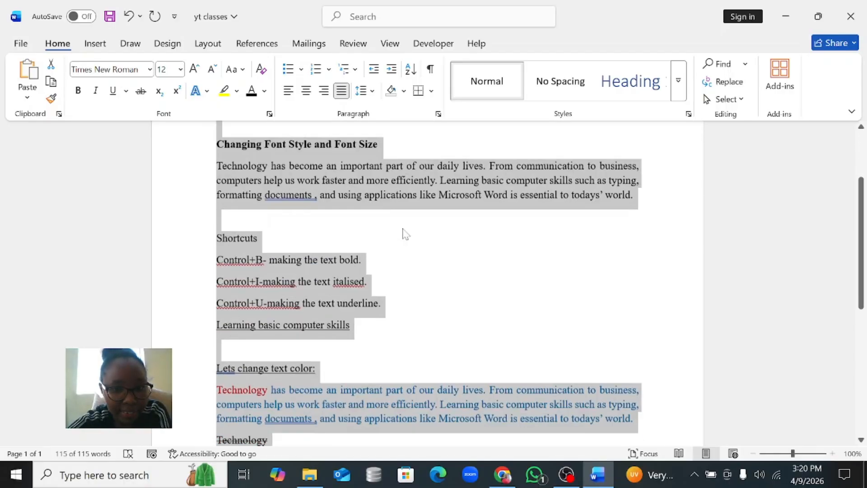
{"action": "scroll", "coordinate": [405, 229], "scroll_direction": "up", "scroll_amount": 4}
Step: Switch the selected text to left alignment and back to justified for comparison
{"action": "left_click", "coordinate": [288, 91]}
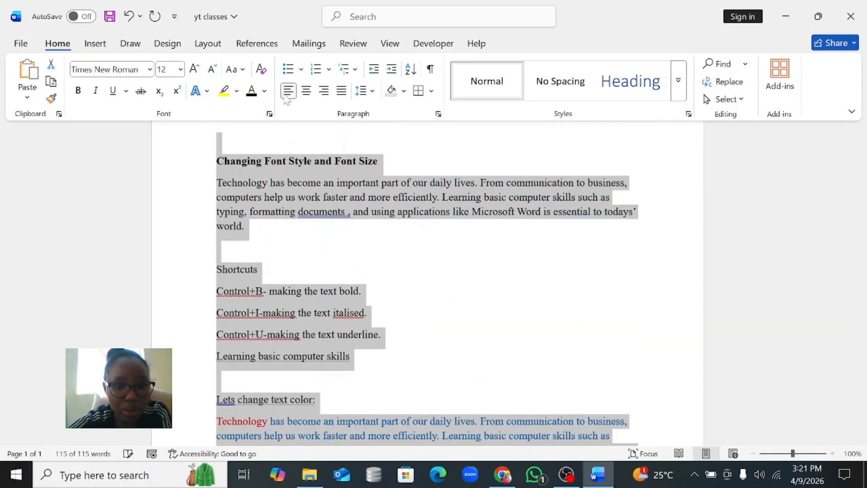
{"action": "scroll", "coordinate": [398, 247], "scroll_direction": "up", "scroll_amount": 2}
{"action": "left_click", "coordinate": [342, 91]}
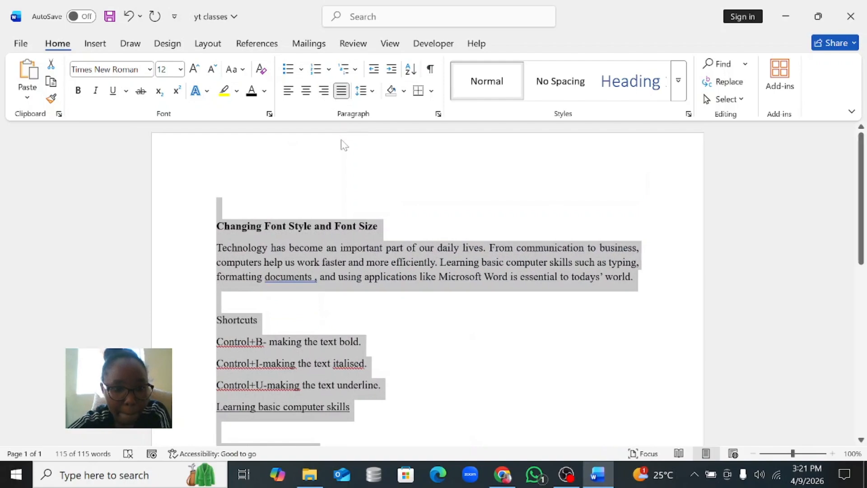
{"action": "scroll", "coordinate": [341, 145], "scroll_direction": "down", "scroll_amount": 4}
{"action": "scroll", "coordinate": [341, 155], "scroll_direction": "up", "scroll_amount": 4}
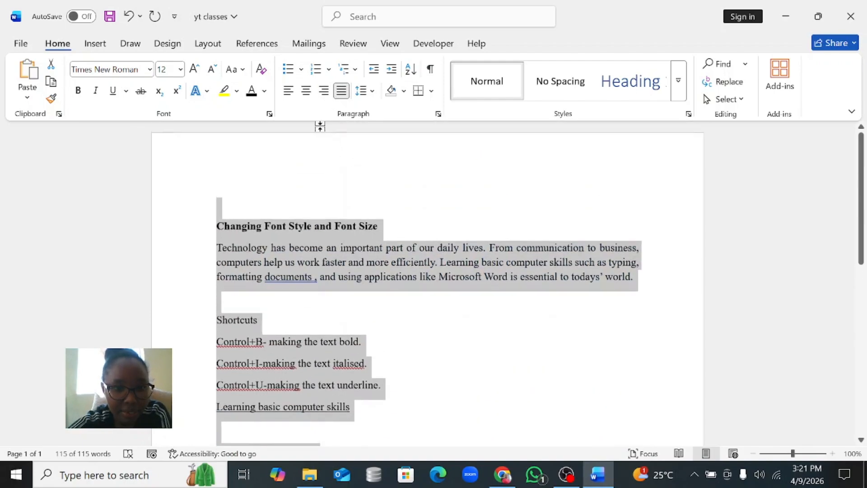
Step: Compare left and justified alignment once more on the selected text, leaving it left-aligned
{"action": "left_click", "coordinate": [288, 91]}
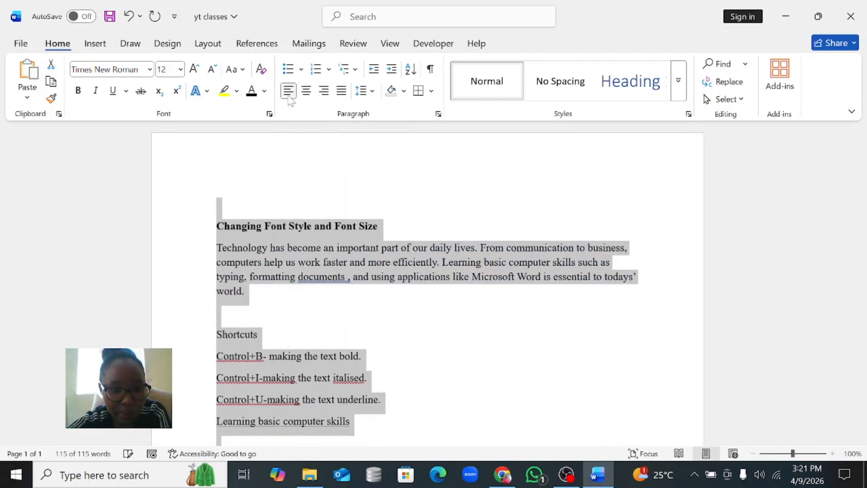
{"action": "left_click", "coordinate": [341, 91]}
{"action": "left_click", "coordinate": [289, 93]}
{"action": "scroll", "coordinate": [361, 275], "scroll_direction": "down", "scroll_amount": 1}
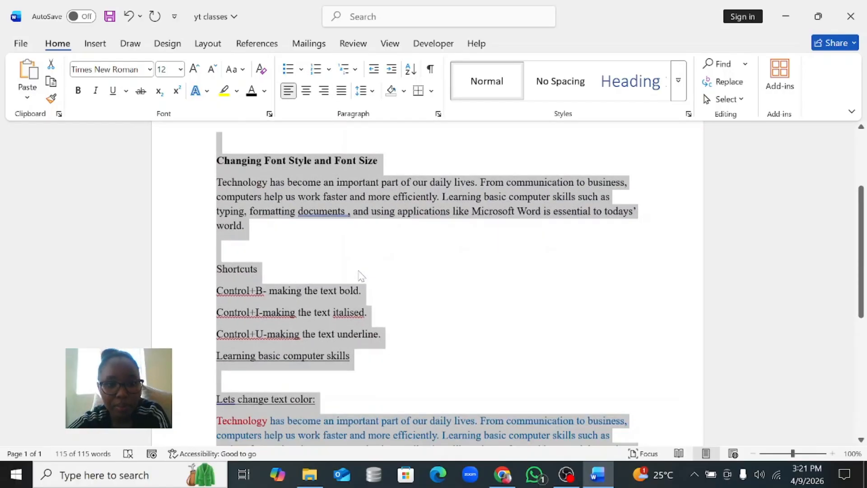
{"action": "scroll", "coordinate": [361, 275], "scroll_direction": "down", "scroll_amount": 5}
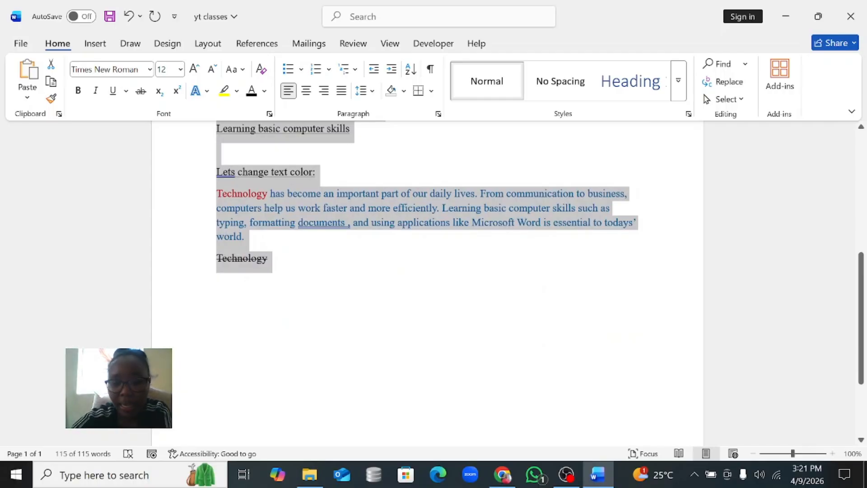
{"action": "scroll", "coordinate": [391, 310], "scroll_direction": "up", "scroll_amount": 6}
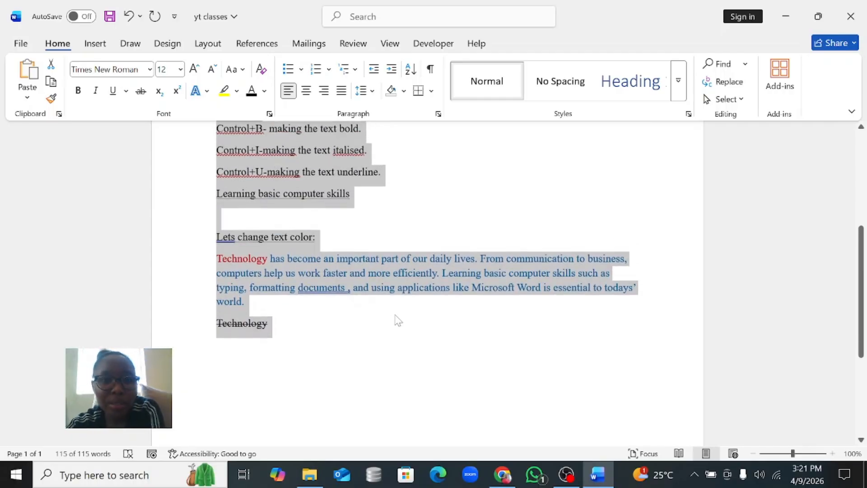
{"action": "scroll", "coordinate": [434, 325], "scroll_direction": "up", "scroll_amount": 1}
{"action": "scroll", "coordinate": [438, 329], "scroll_direction": "down", "scroll_amount": 2}
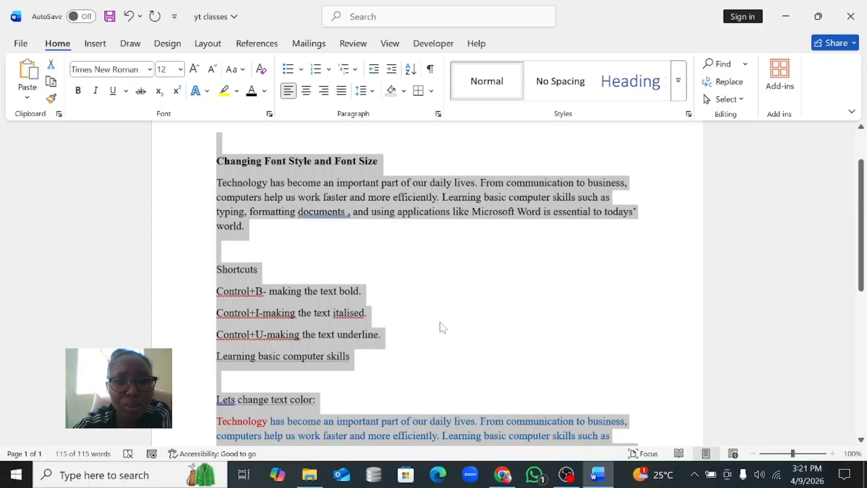
Step: Set the line spacing of all the selected text to 1.5
{"action": "left_click", "coordinate": [372, 92]}
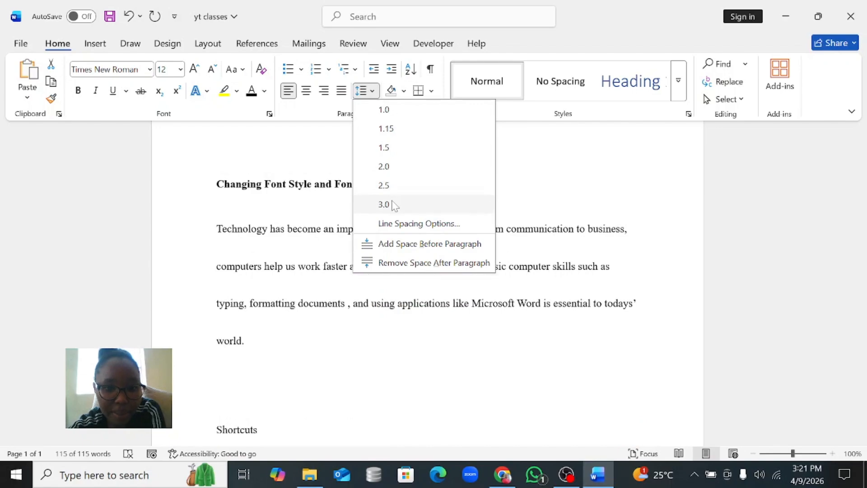
{"action": "left_click", "coordinate": [399, 152]}
{"action": "scroll", "coordinate": [409, 188], "scroll_direction": "down", "scroll_amount": 5}
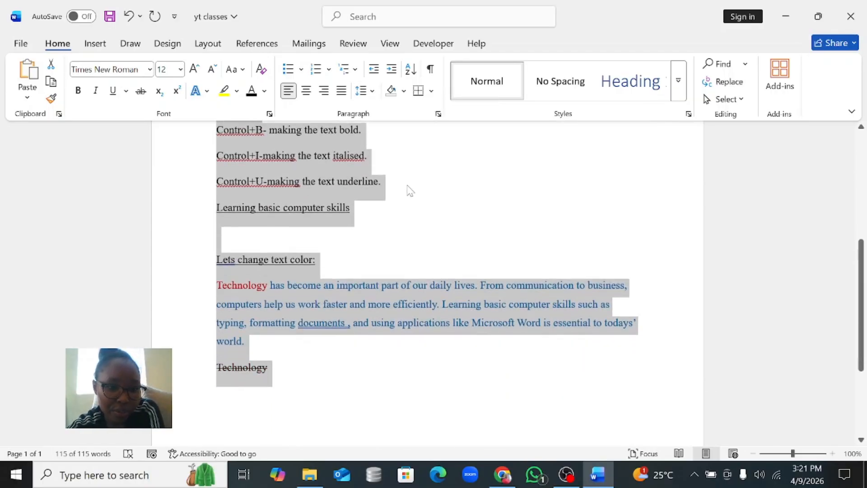
{"action": "scroll", "coordinate": [408, 188], "scroll_direction": "up", "scroll_amount": 3}
{"action": "scroll", "coordinate": [412, 180], "scroll_direction": "up", "scroll_amount": 5}
Step: Change the line spacing of the selected text to 1.15 and back to 1.5
{"action": "left_click", "coordinate": [363, 91]}
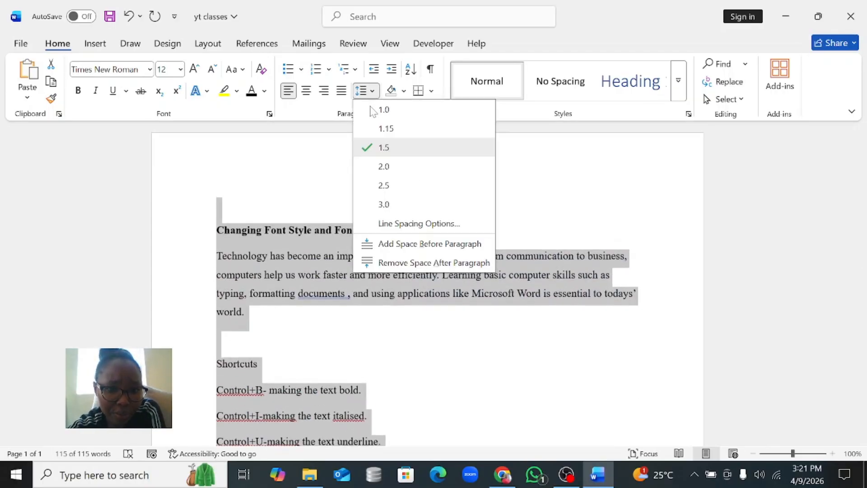
{"action": "left_click", "coordinate": [387, 129]}
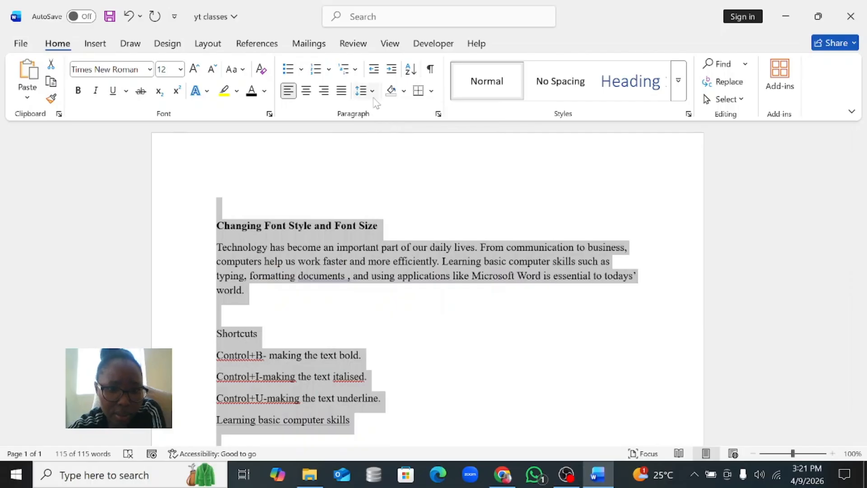
{"action": "left_click", "coordinate": [364, 91]}
{"action": "left_click", "coordinate": [389, 148]}
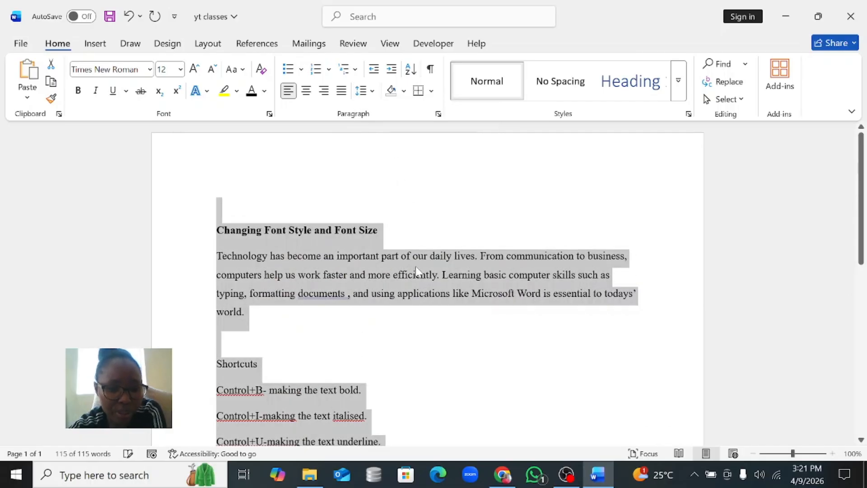
{"action": "scroll", "coordinate": [415, 219], "scroll_direction": "down", "scroll_amount": 4}
{"action": "scroll", "coordinate": [417, 270], "scroll_direction": "down", "scroll_amount": 3}
{"action": "scroll", "coordinate": [420, 273], "scroll_direction": "up", "scroll_amount": 7}
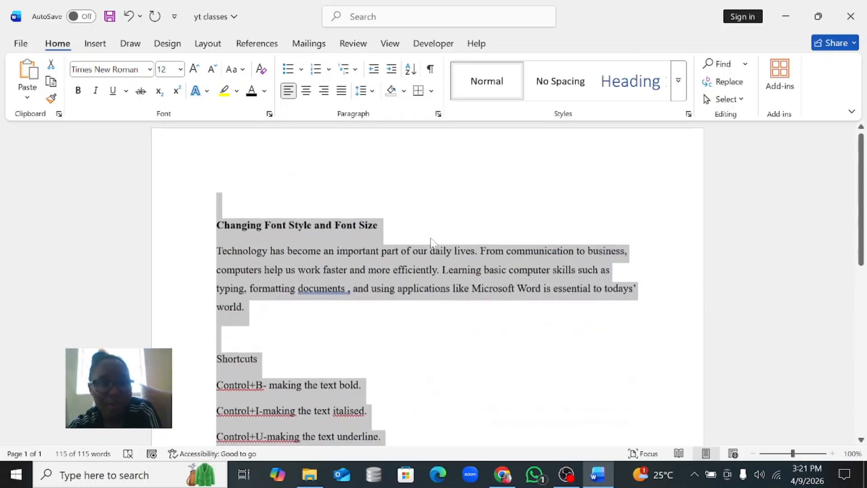
Step: Deselect the text by placing the cursor at the end of the blue paragraph
{"action": "left_click", "coordinate": [365, 92]}
{"action": "left_click", "coordinate": [390, 360]}
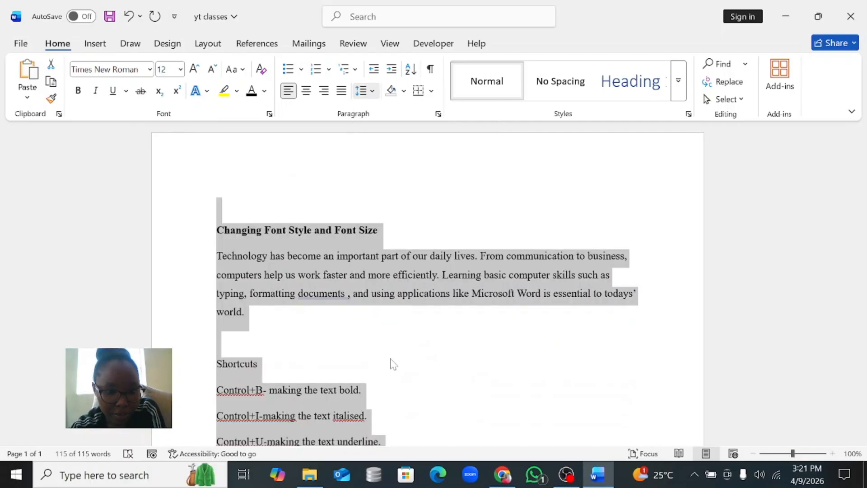
{"action": "scroll", "coordinate": [398, 340], "scroll_direction": "down", "scroll_amount": 7}
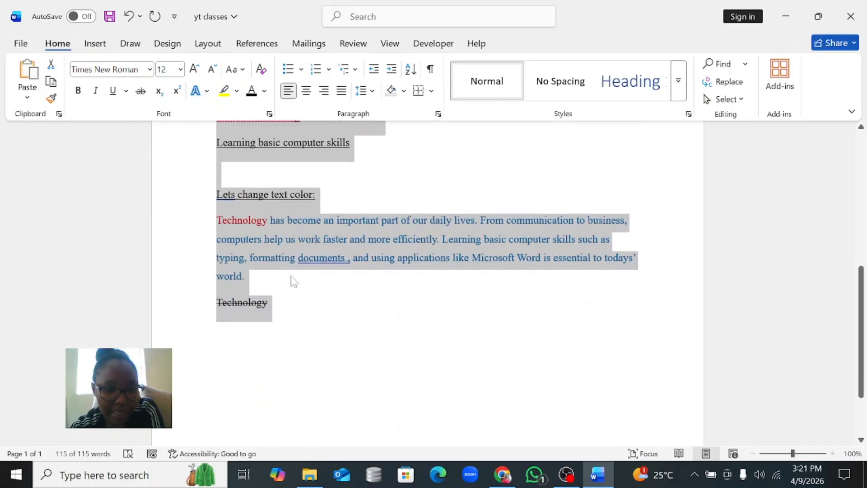
{"action": "left_click", "coordinate": [295, 282]}
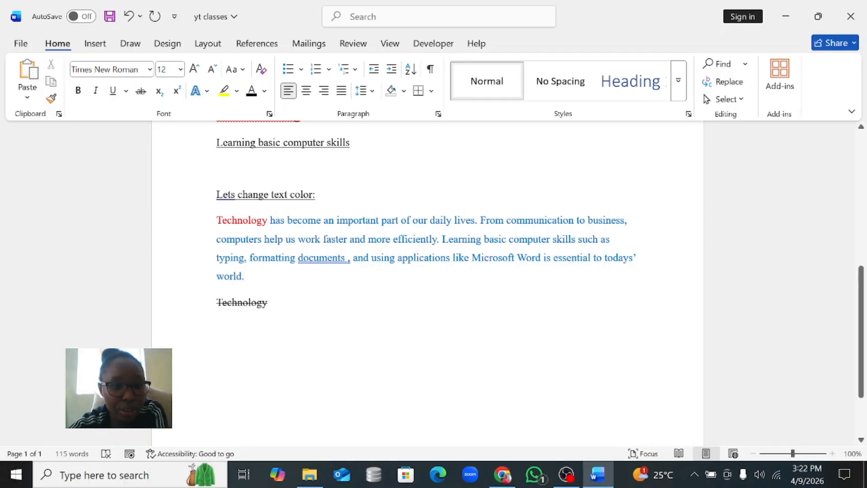
{"action": "scroll", "coordinate": [427, 280], "scroll_direction": "up", "scroll_amount": 8}
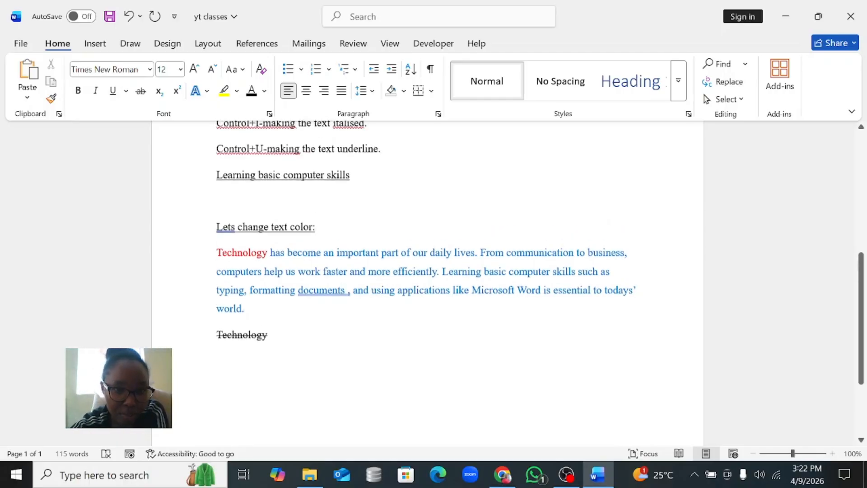
{"action": "scroll", "coordinate": [427, 280], "scroll_direction": "down", "scroll_amount": 10}
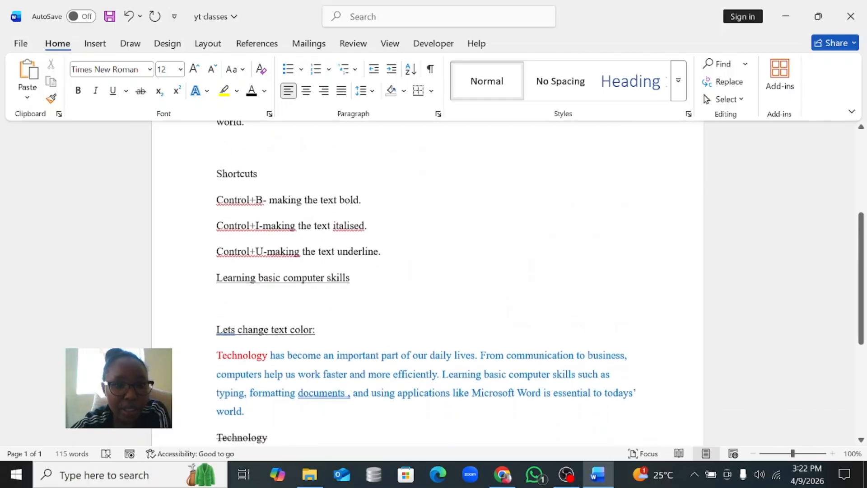